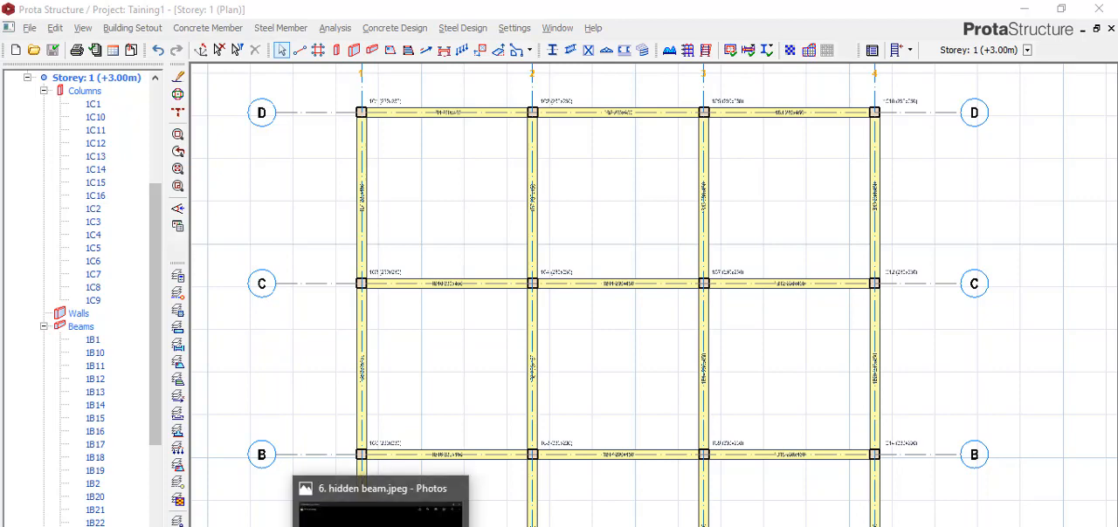
# Step: Examine the storey 1 plan and the section size of beam 1B1 on axis D between axes 1 and 2
pyautogui.click(380, 526)
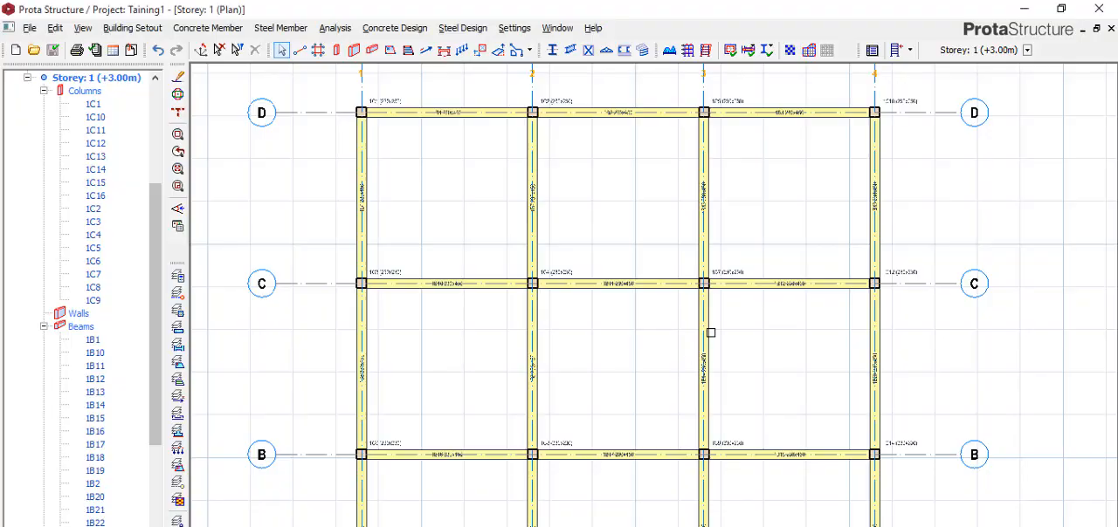
pyautogui.scroll(-5, 443, 204)
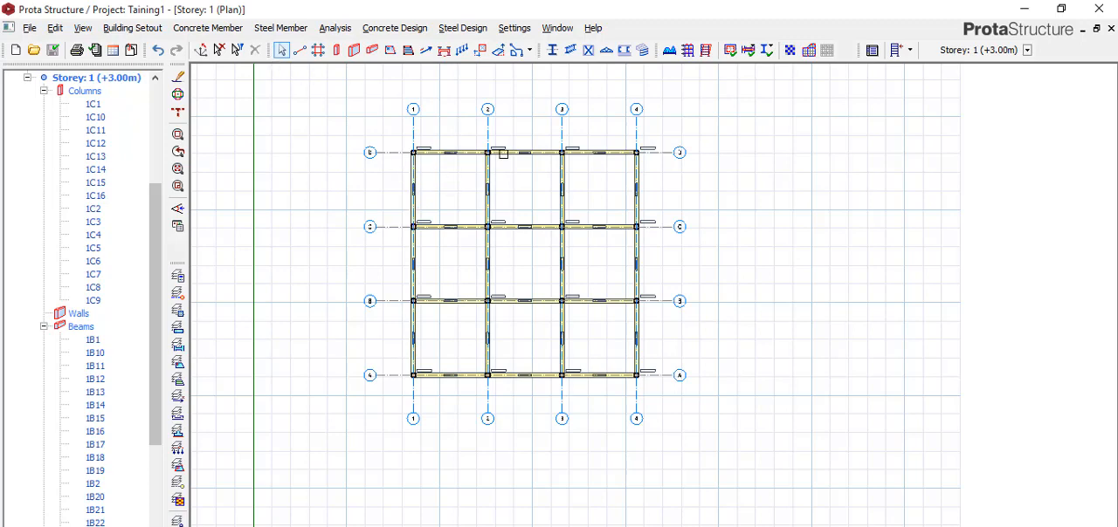
pyautogui.scroll(3, 501, 153)
pyautogui.scroll(3, 439, 155)
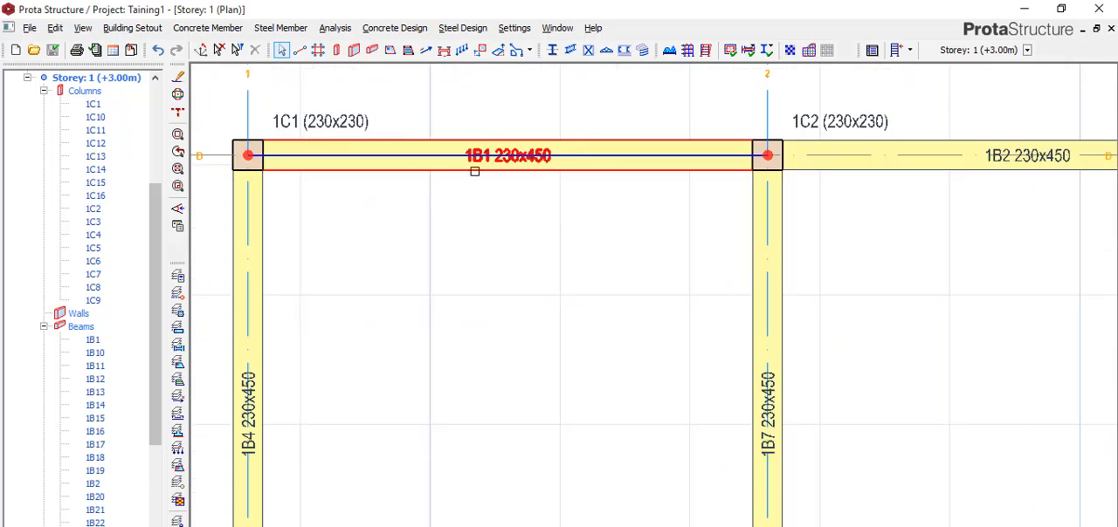
pyautogui.scroll(-3, 413, 158)
pyautogui.scroll(6, 450, 159)
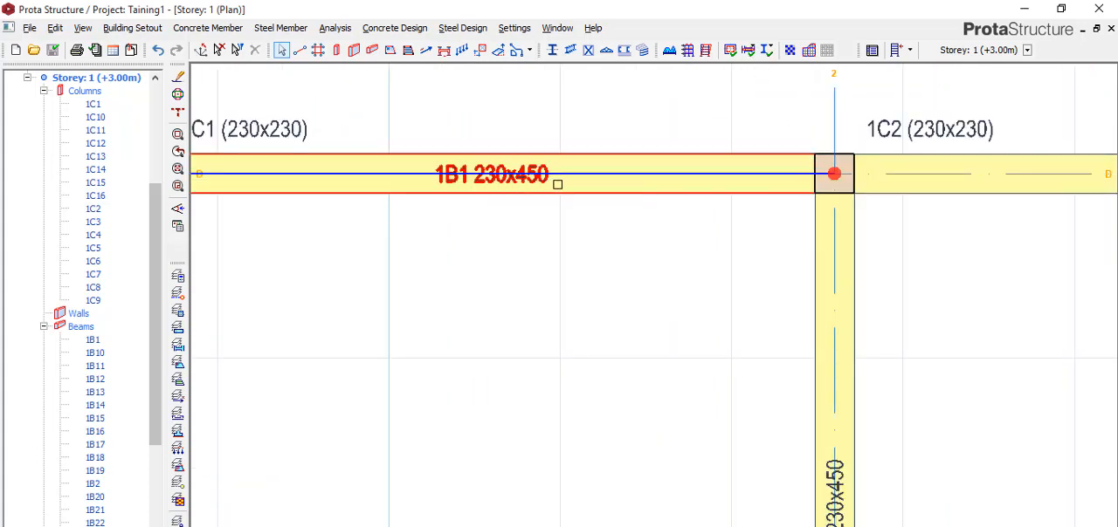
pyautogui.scroll(2, 506, 170)
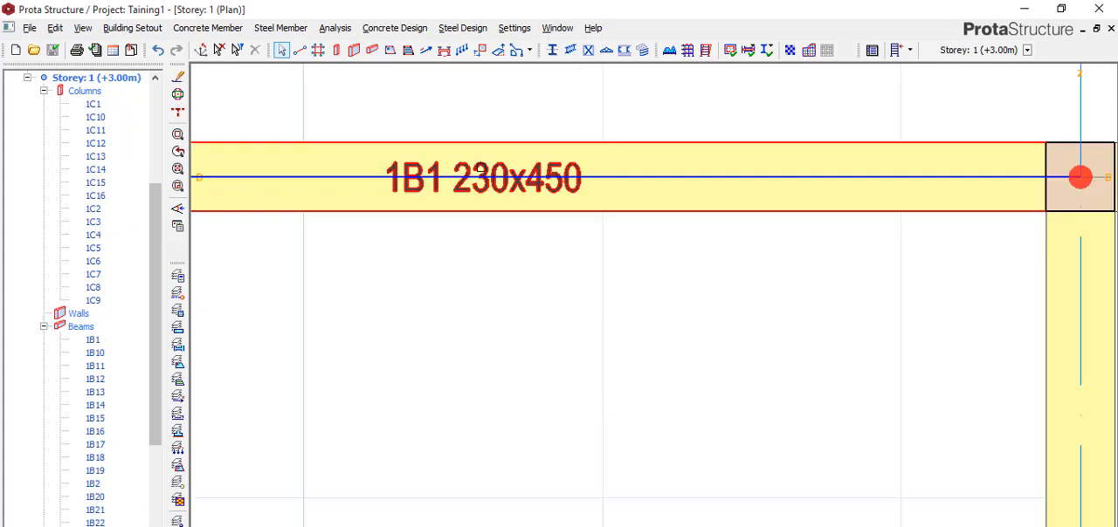
pyautogui.scroll(1, 467, 166)
pyautogui.scroll(-2, 515, 176)
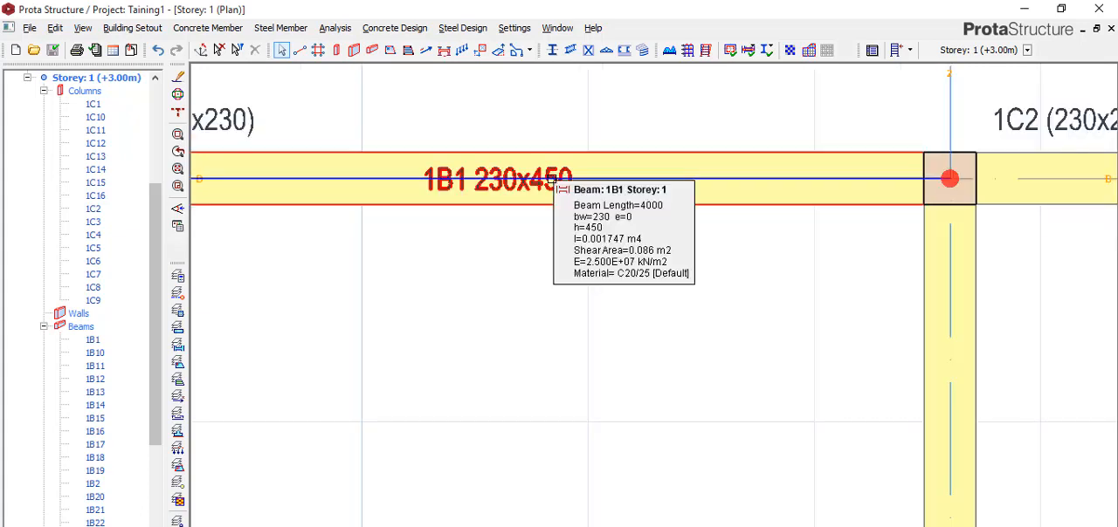
pyautogui.scroll(1, 541, 183)
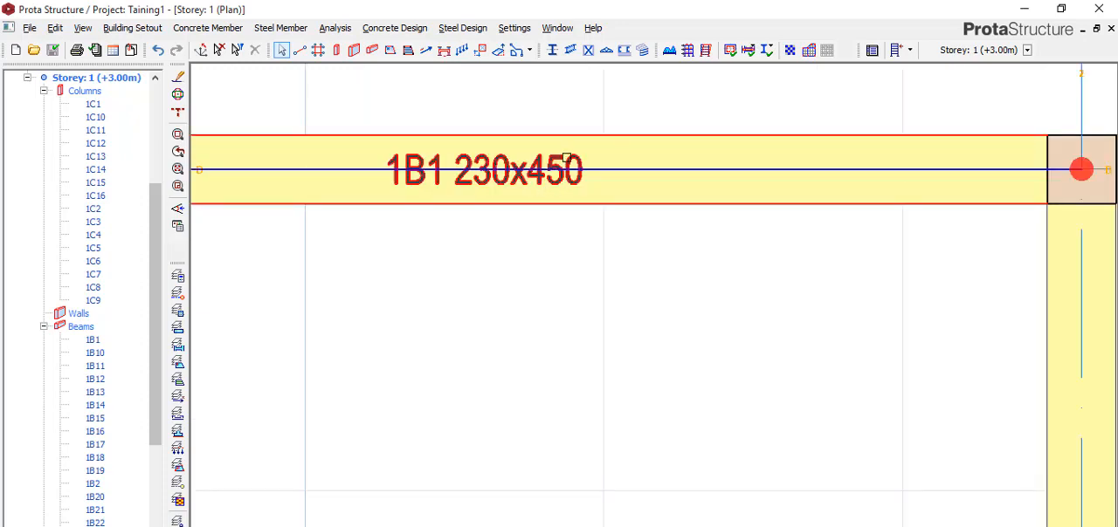
pyautogui.scroll(-1, 559, 179)
pyautogui.scroll(-1, 559, 205)
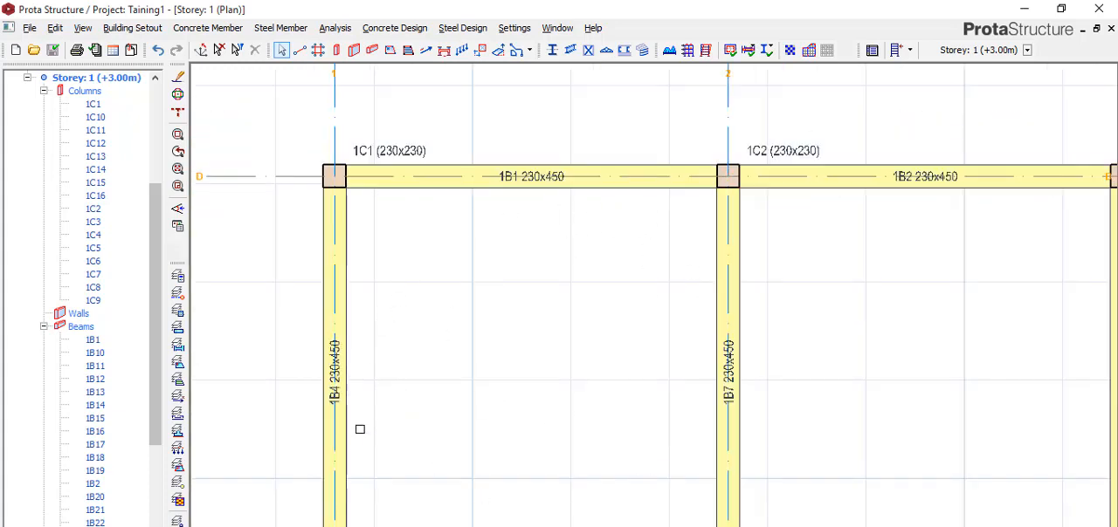
pyautogui.scroll(-1, 477, 253)
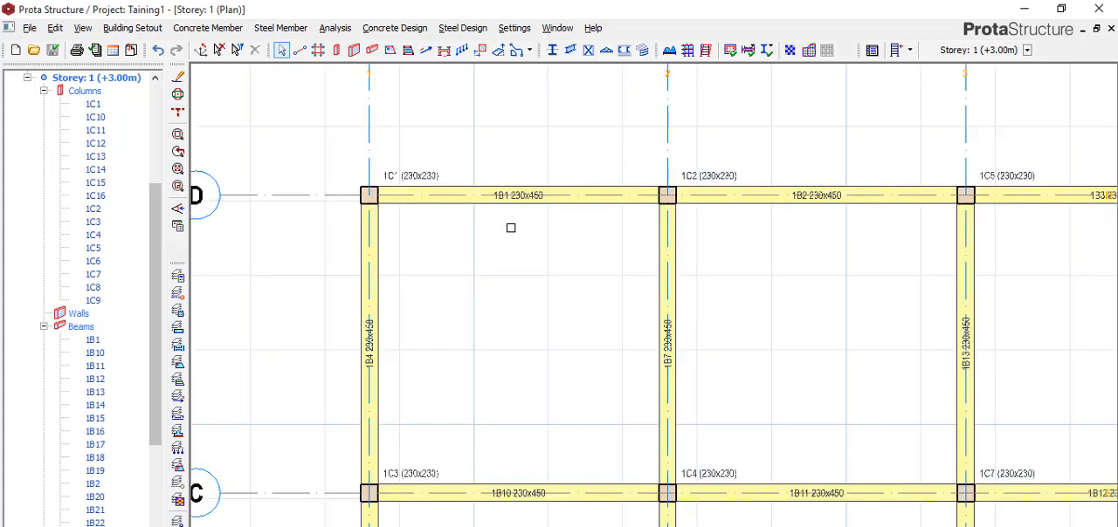
pyautogui.moveTo(515, 204)
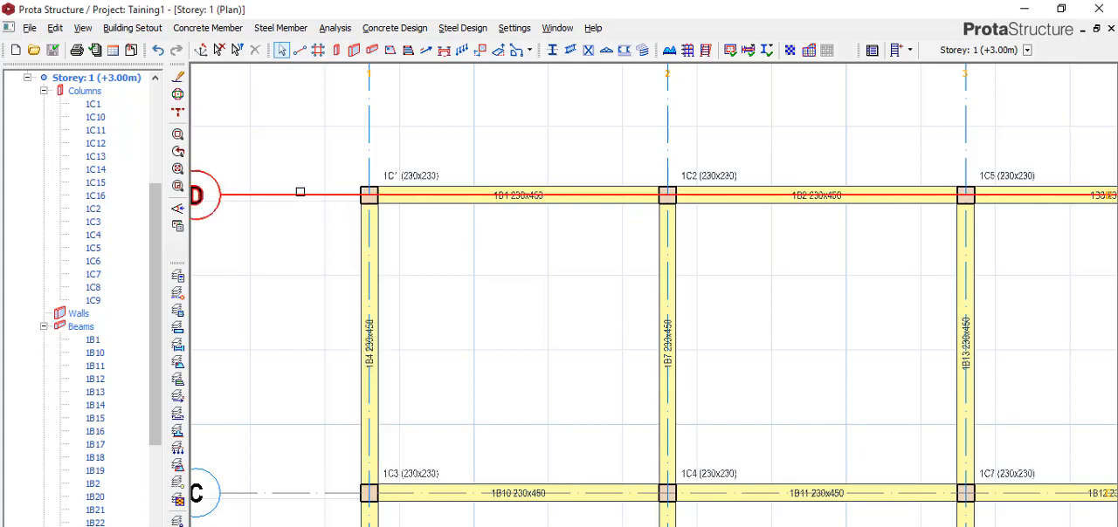
# Step: Offset axis D towards axis C to create a new horizontal axis roughly midway between them
pyautogui.click(298, 195)
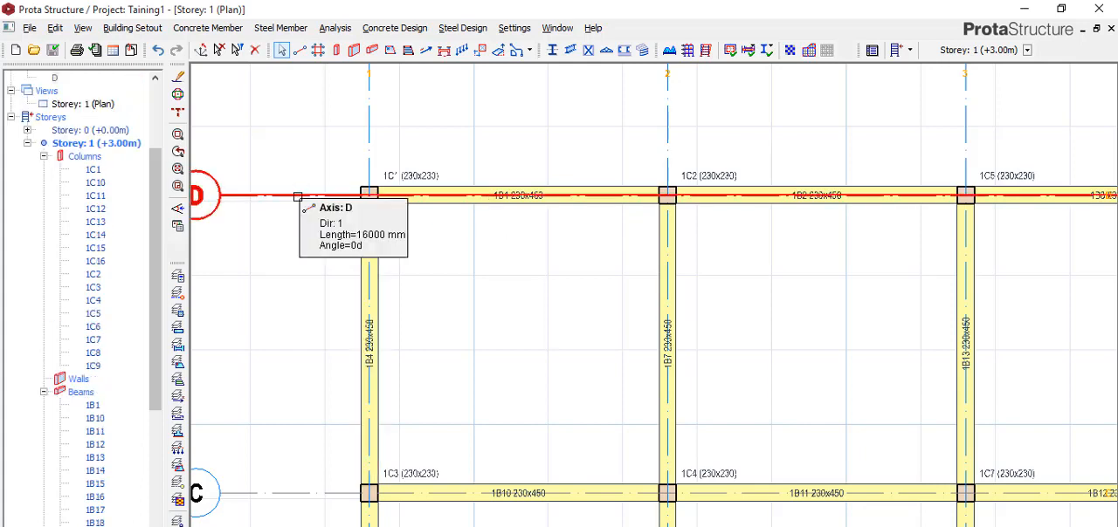
pyautogui.rightClick(298, 195)
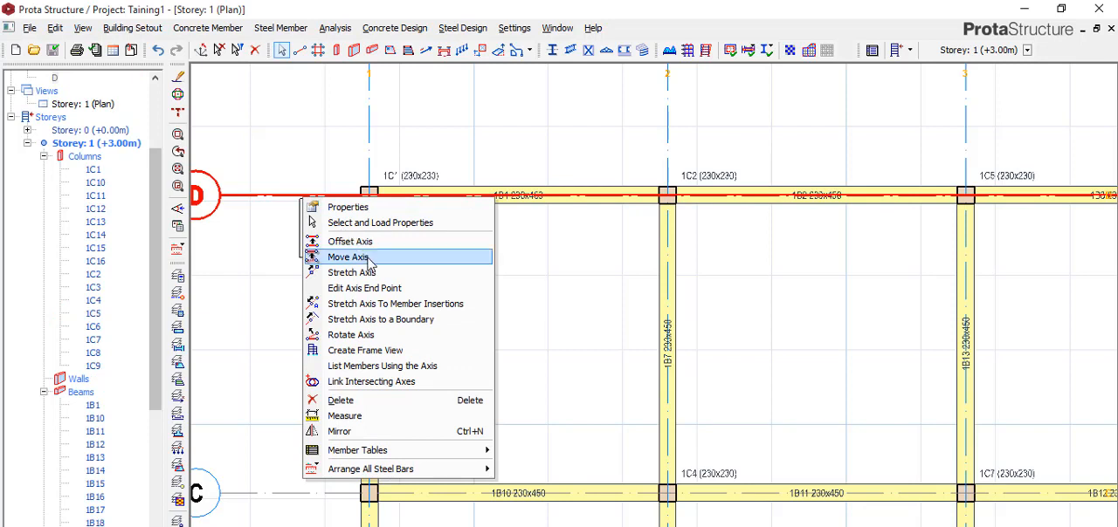
pyautogui.click(370, 249)
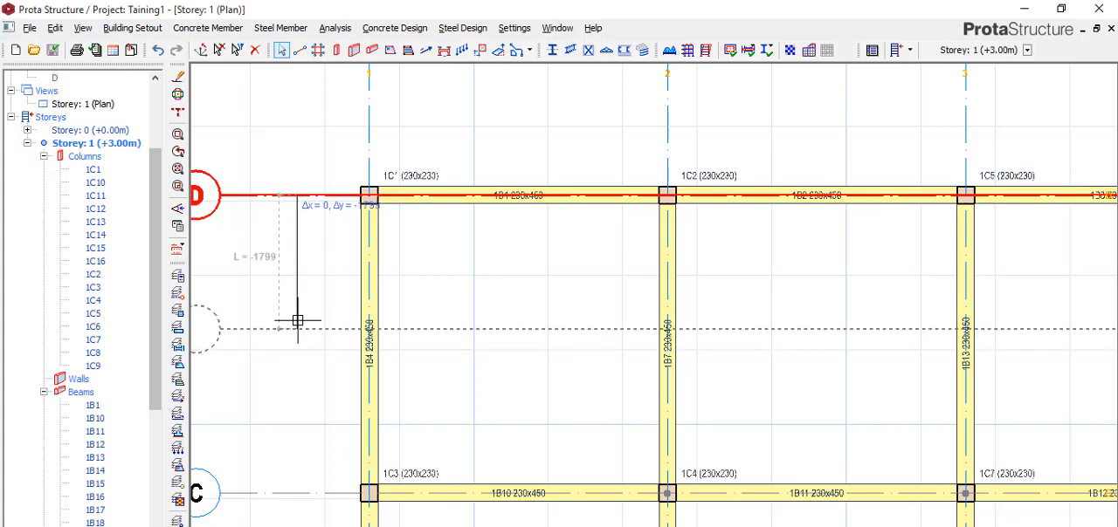
pyautogui.click(296, 336)
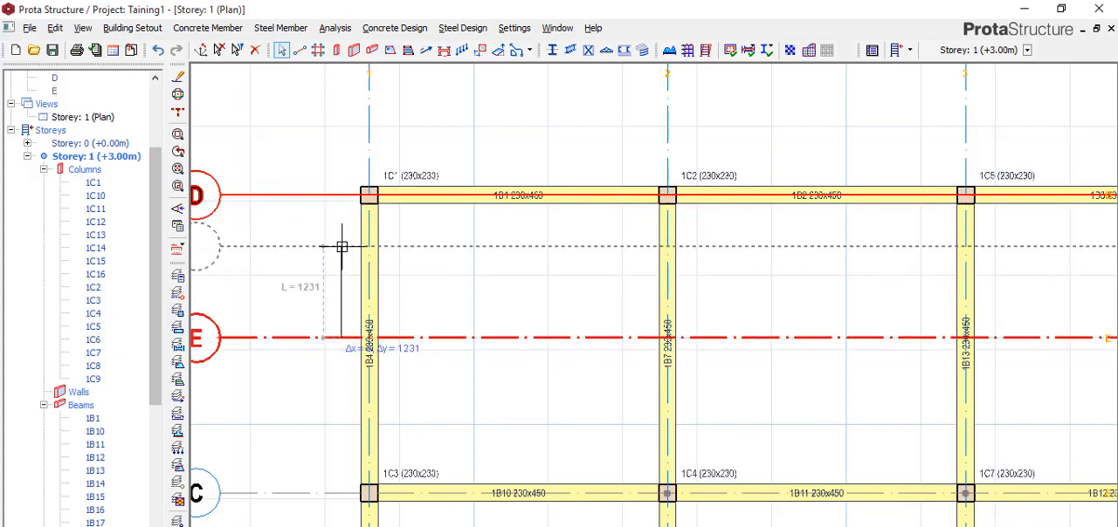
pyautogui.press('Escape')
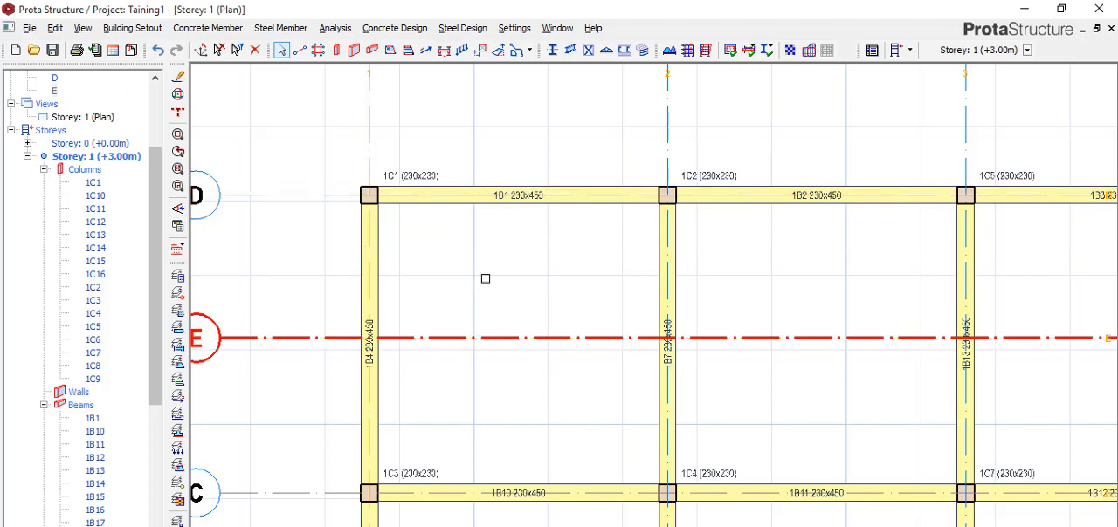
pyautogui.scroll(-2, 489, 279)
pyautogui.scroll(1, 397, 339)
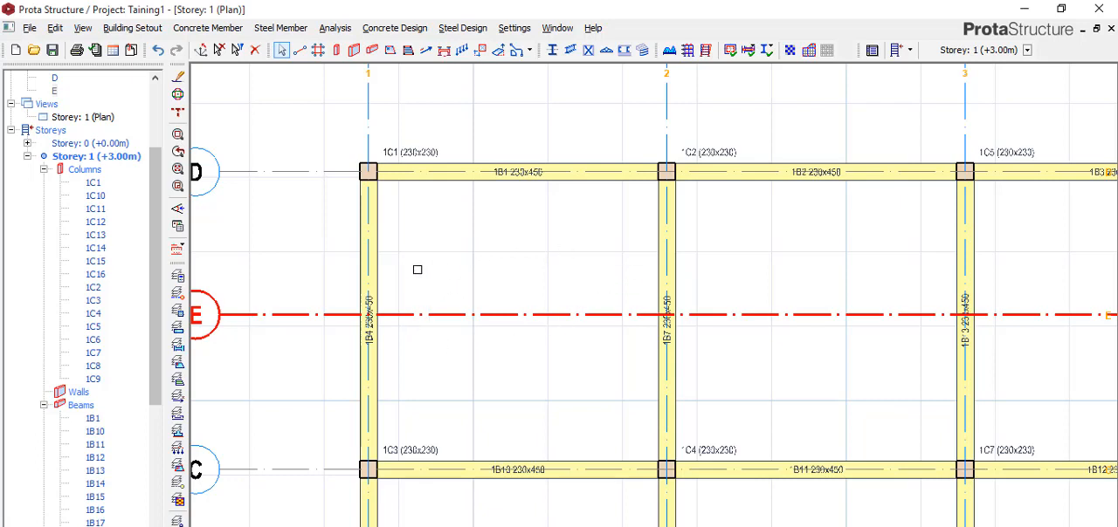
pyautogui.click(377, 313)
pyautogui.press('Escape')
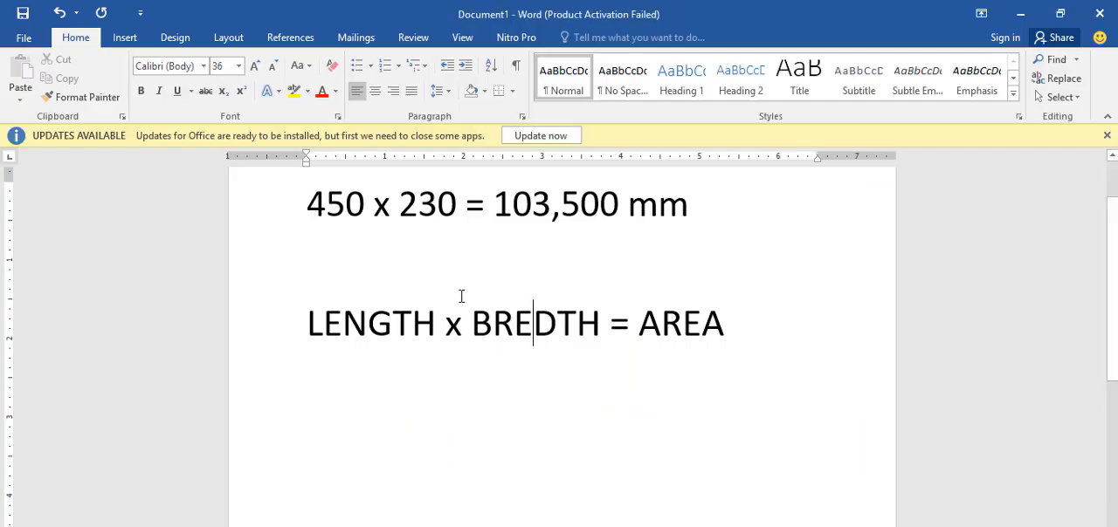
# Step: In the Word document, replace LENGTH with DEPTH in the area formula
pyautogui.scroll(2, 462, 281)
pyautogui.scroll(-1, 335, 273)
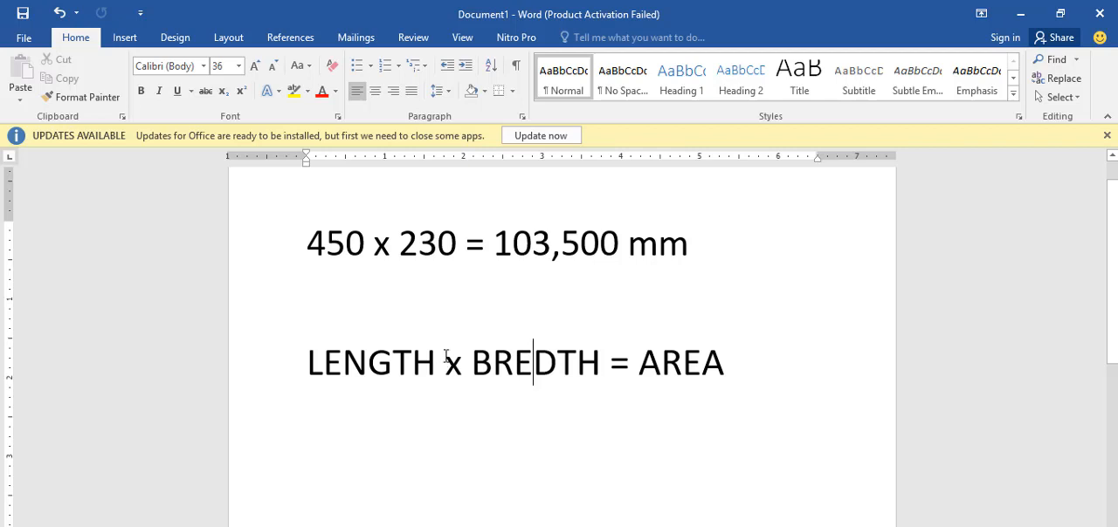
pyautogui.moveTo(439, 369); pyautogui.dragTo(300, 370)
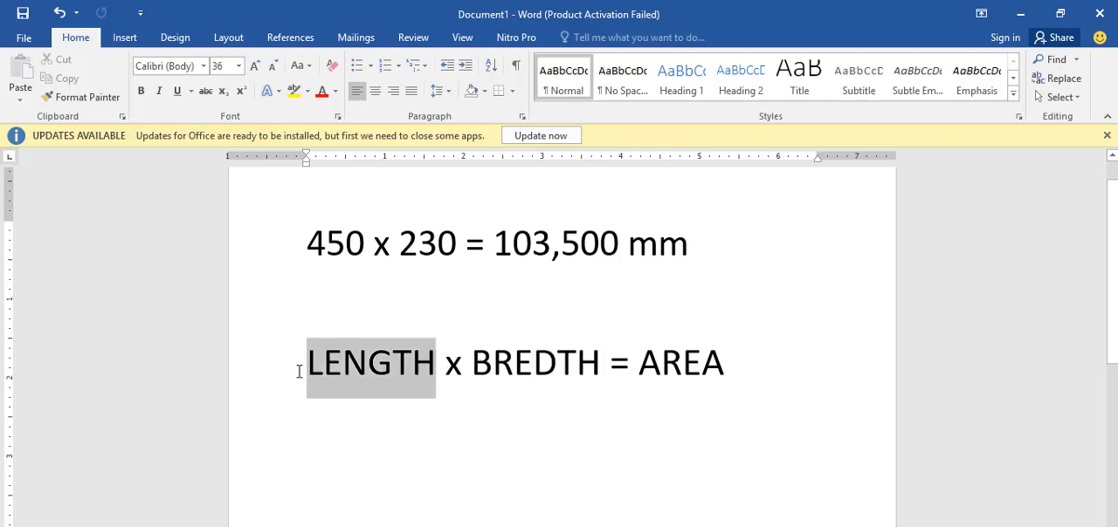
pyautogui.write('DE')
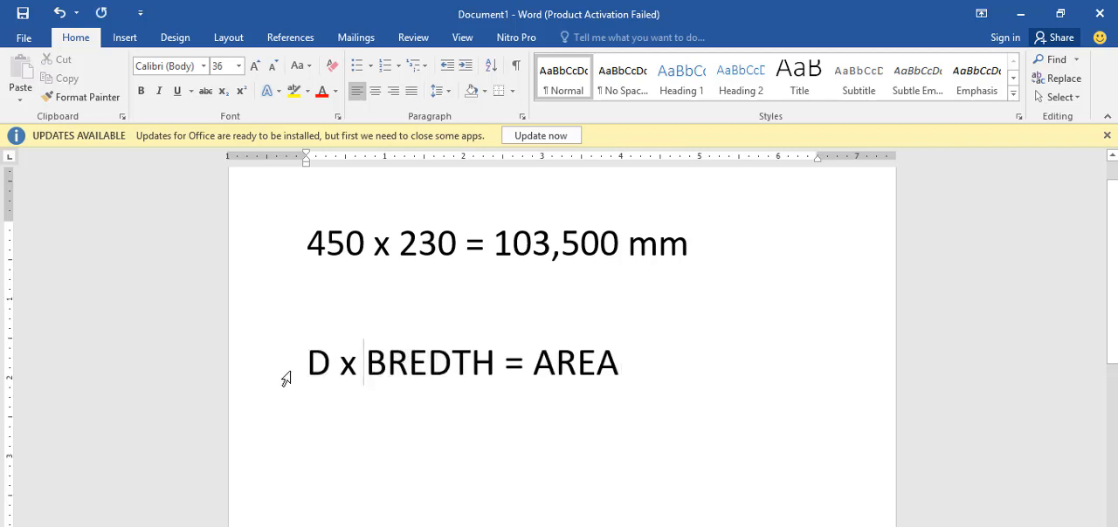
pyautogui.write('PTH')
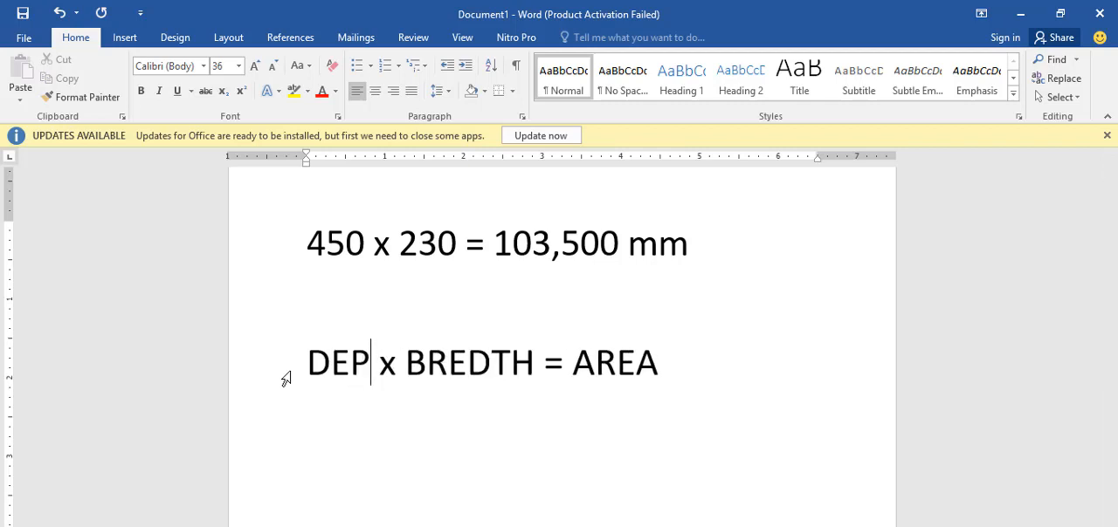
pyautogui.click(440, 413)
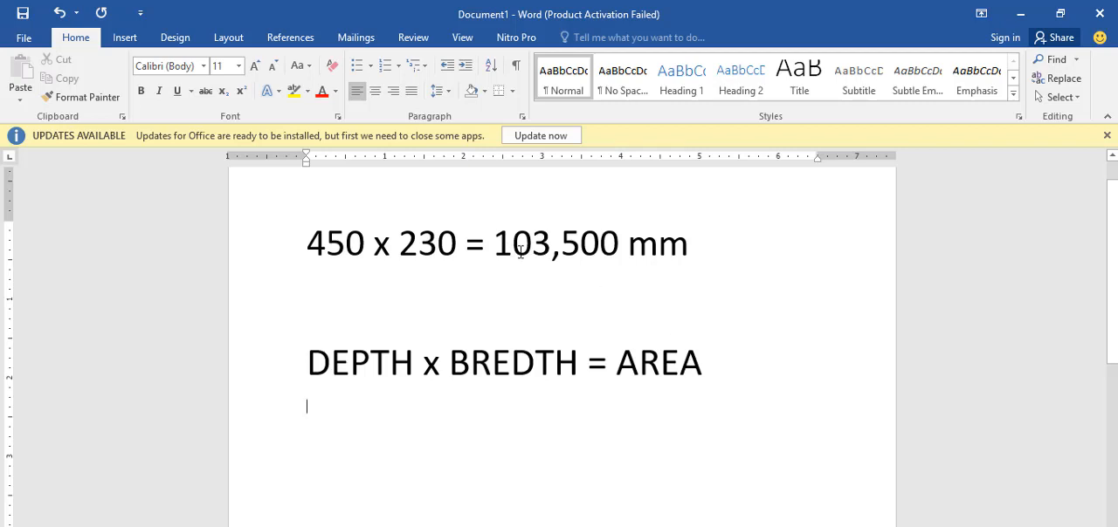
# Step: Copy the line "450 x 230 = 103,500 mm" and paste it below the area formula, keeping its source formatting
pyautogui.scroll(-1, 576, 250)
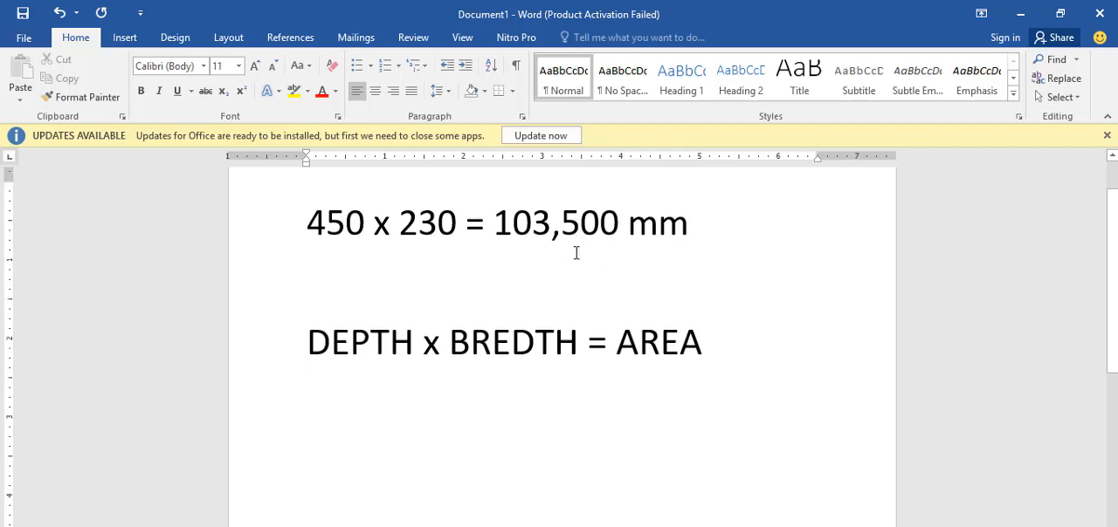
pyautogui.moveTo(709, 323); pyautogui.dragTo(589, 325)
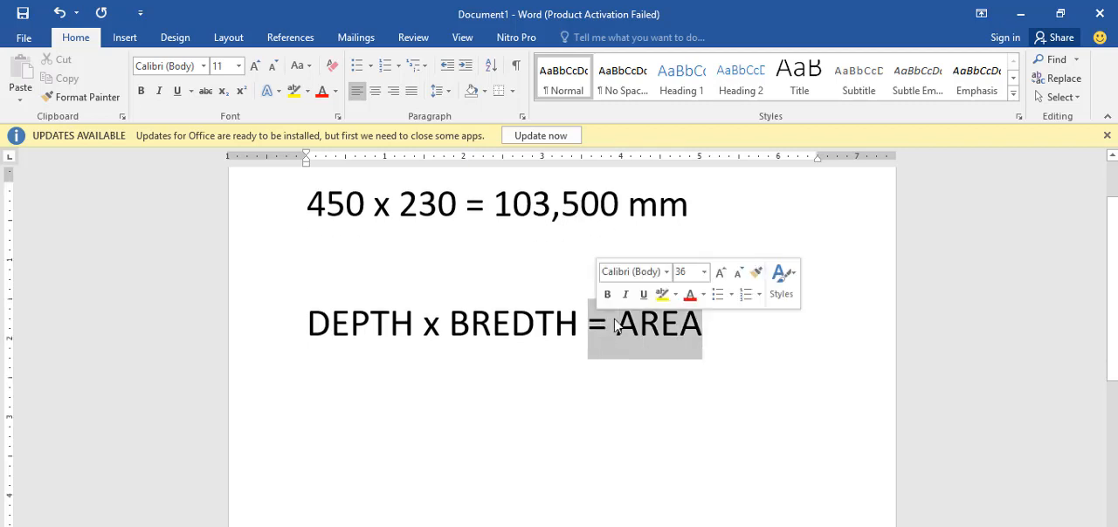
pyautogui.moveTo(695, 207); pyautogui.dragTo(308, 209)
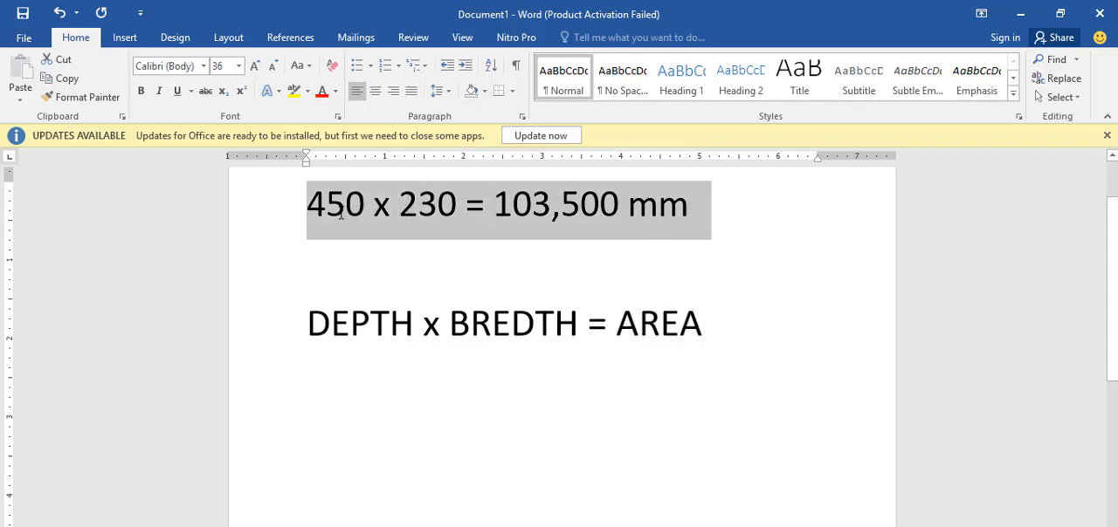
pyautogui.click(410, 239)
pyautogui.click(372, 449)
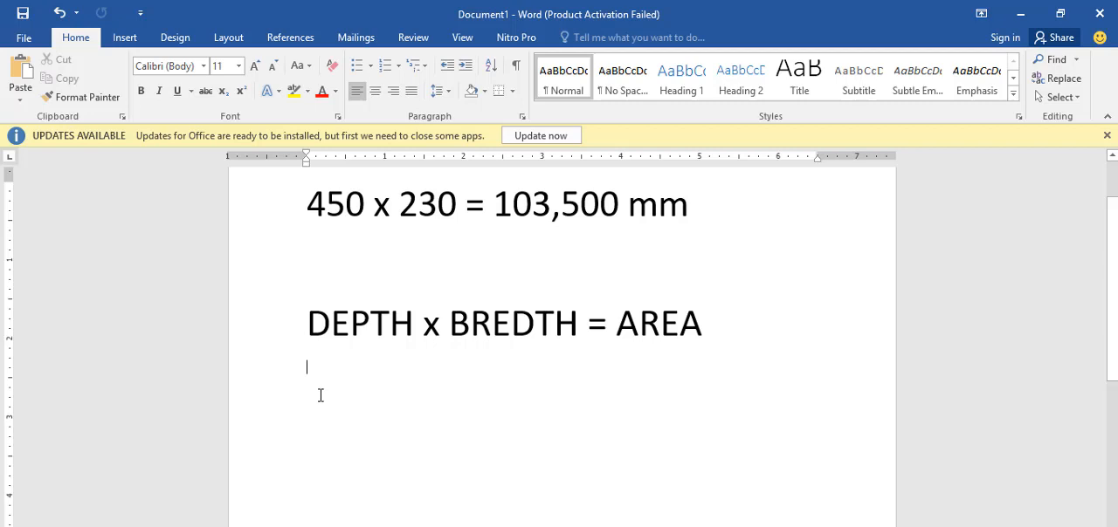
pyautogui.rightClick(307, 385)
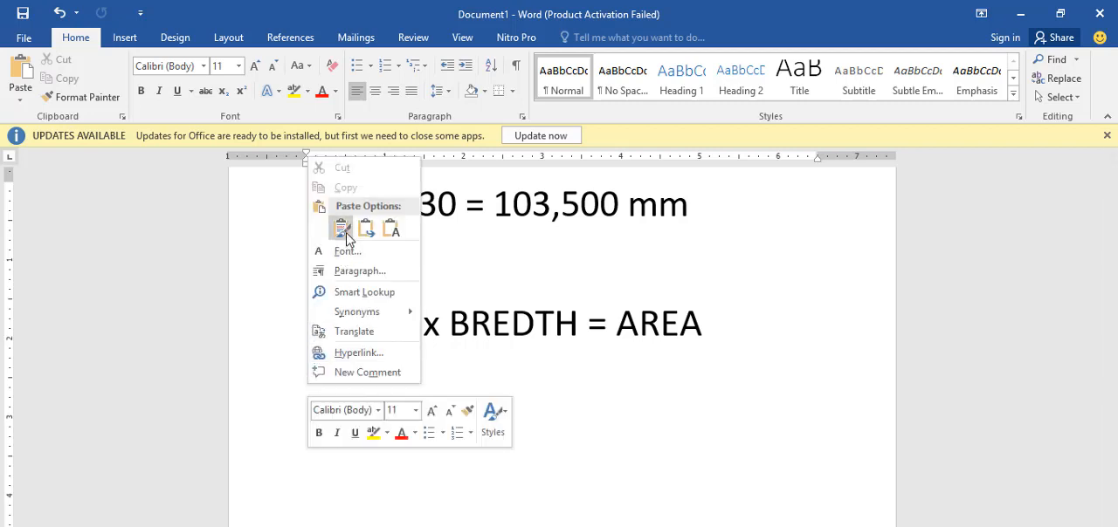
pyautogui.click(343, 231)
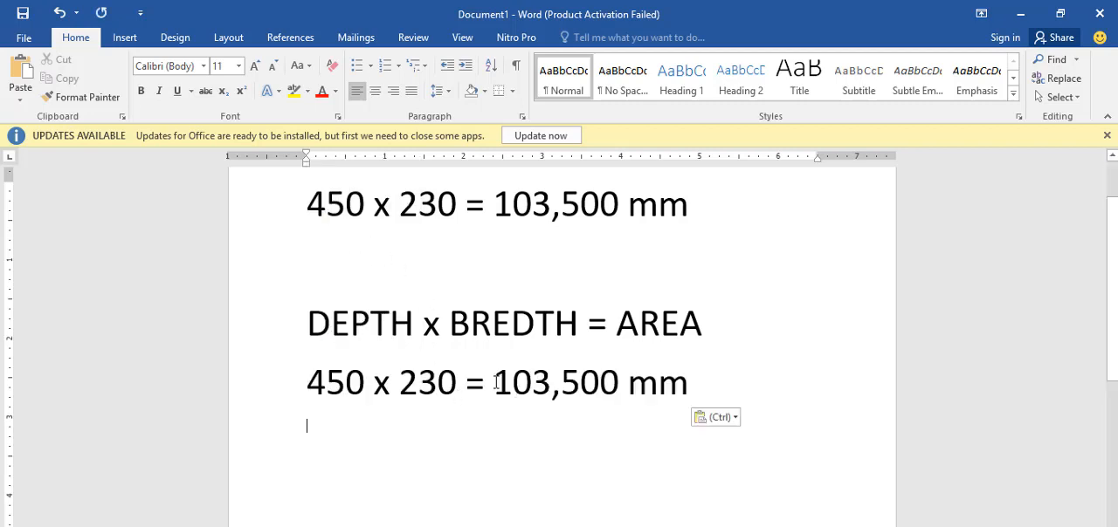
# Step: Reduce the pasted line to "103,500 mm" and insert a blank line between it and the area formula
pyautogui.moveTo(495, 382); pyautogui.dragTo(282, 384)
pyautogui.press('BackSpace')
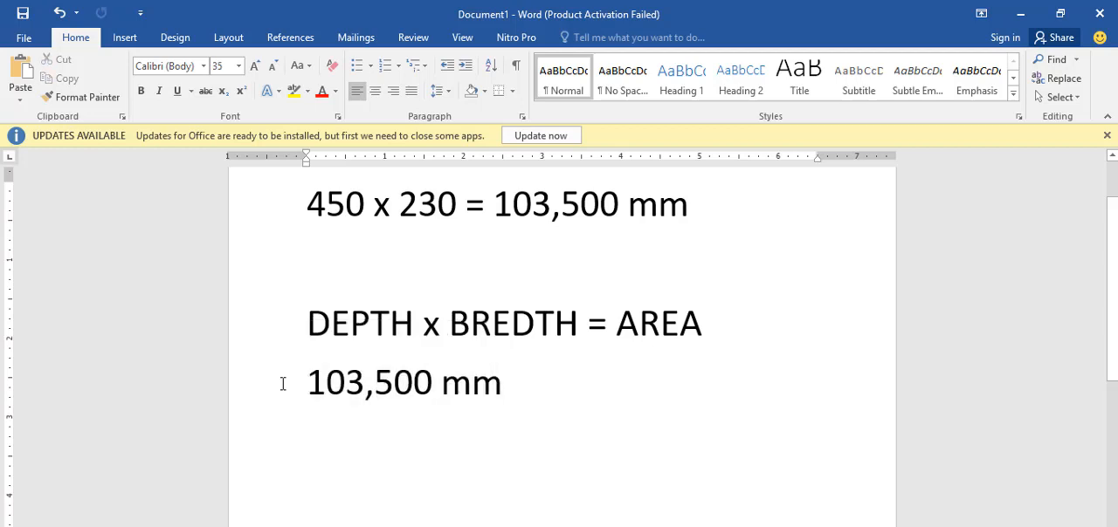
pyautogui.press('Delete')
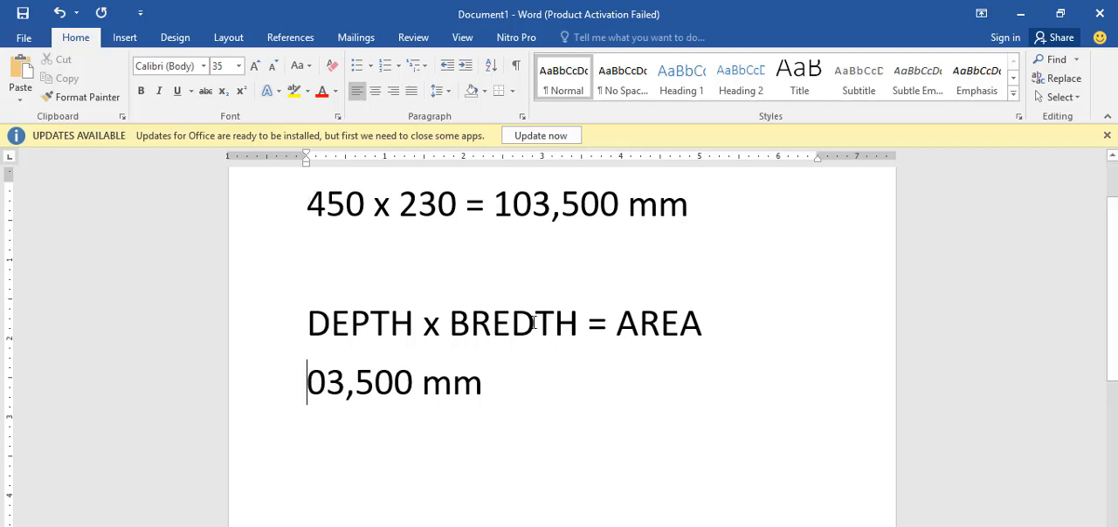
pyautogui.write('1')
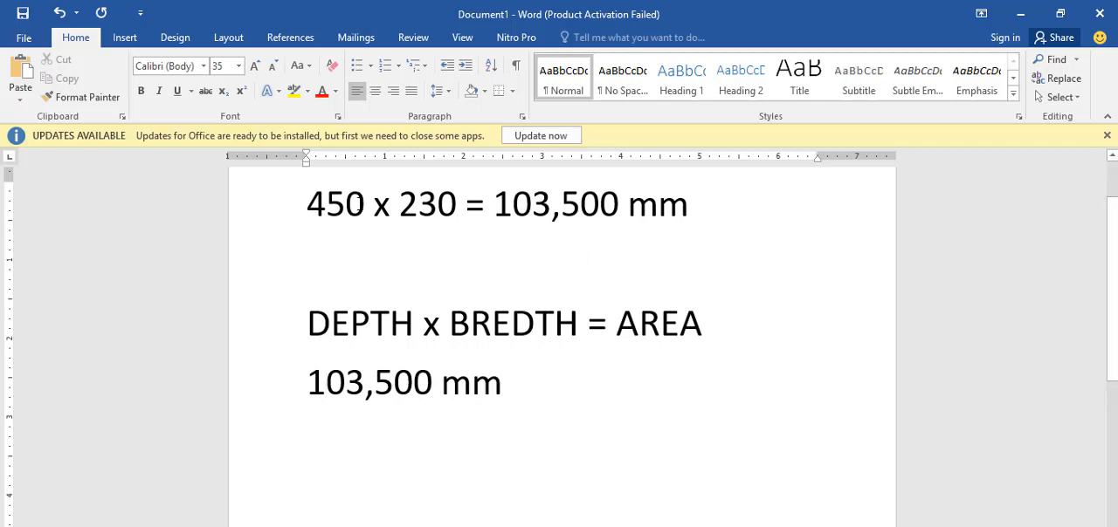
pyautogui.click(725, 324)
pyautogui.press('Return')
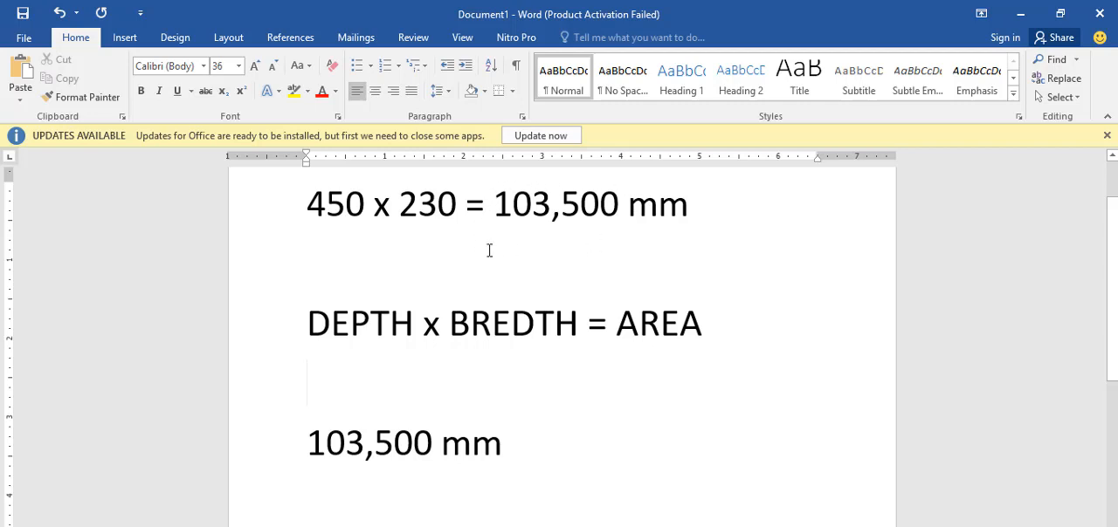
# Step: Replace the mm unit after the lower 103,500 with the divisor "/150"
pyautogui.click(442, 443)
pyautogui.press('Delete')
pyautogui.press('Delete')
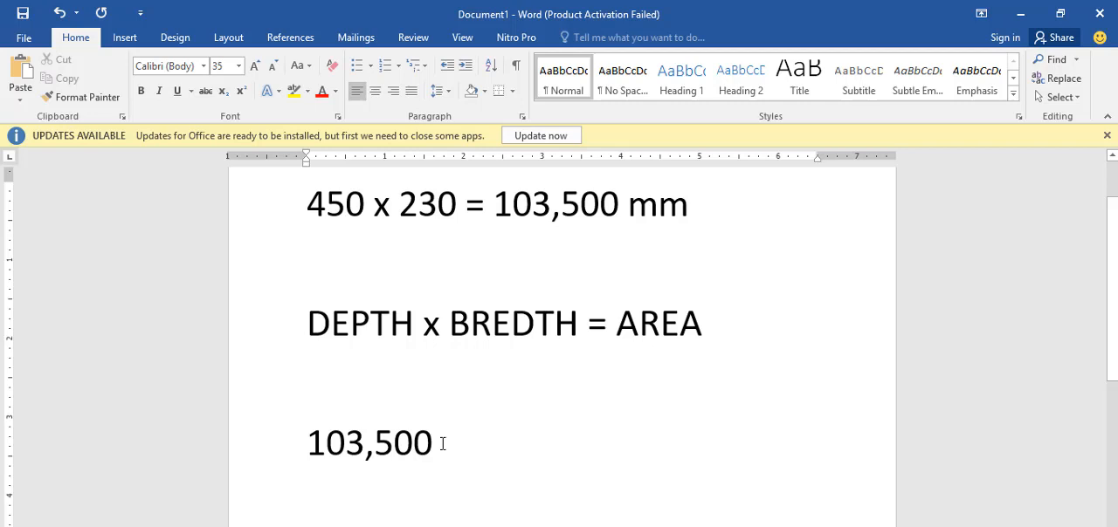
pyautogui.write('/')
pyautogui.write('1')
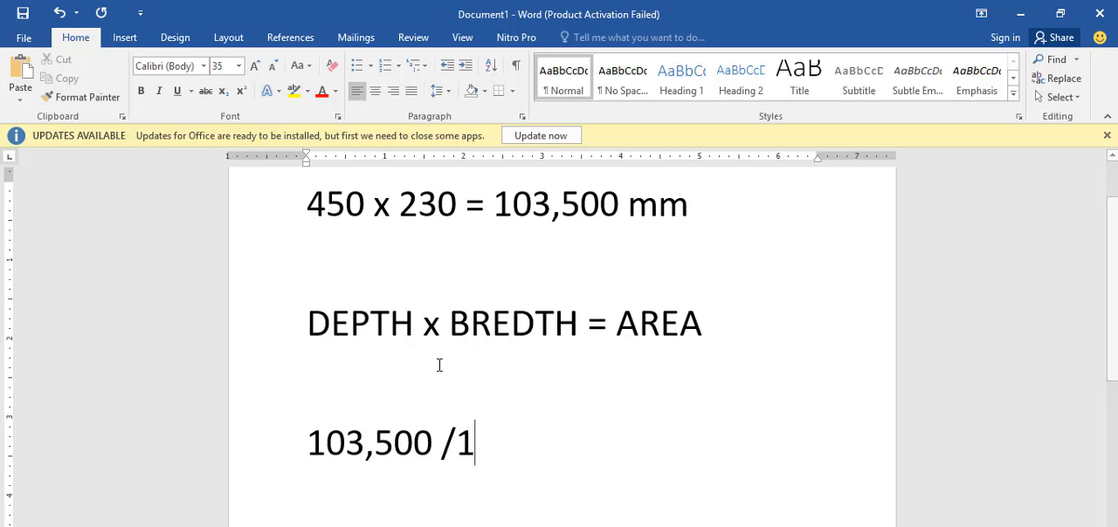
pyautogui.write('50')
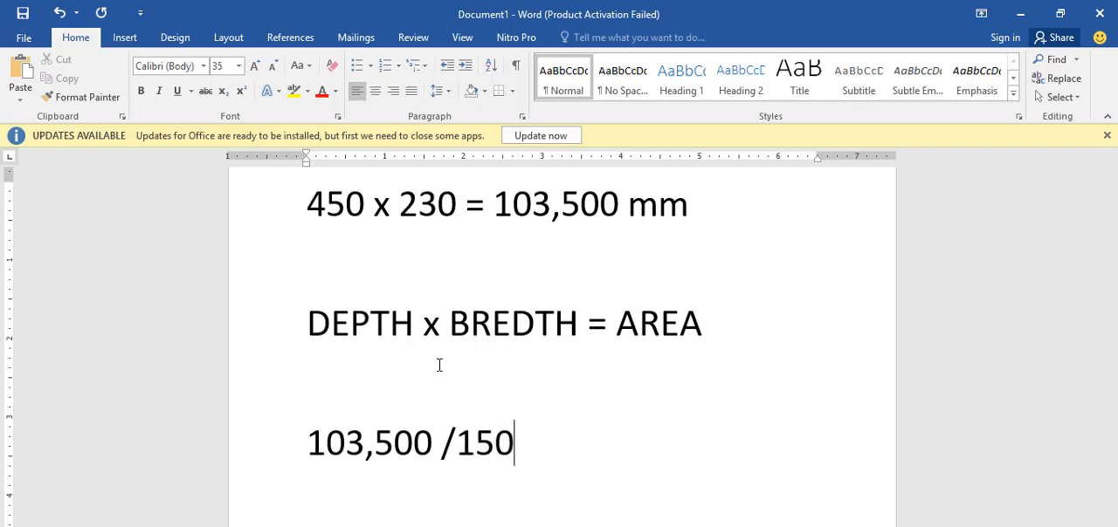
pyautogui.write(' =')
# Step: Add an equals sign after the /150 divisor, switch to Calculator and divide 103500 by 150
pyautogui.hotkey('alt', 'Tab')
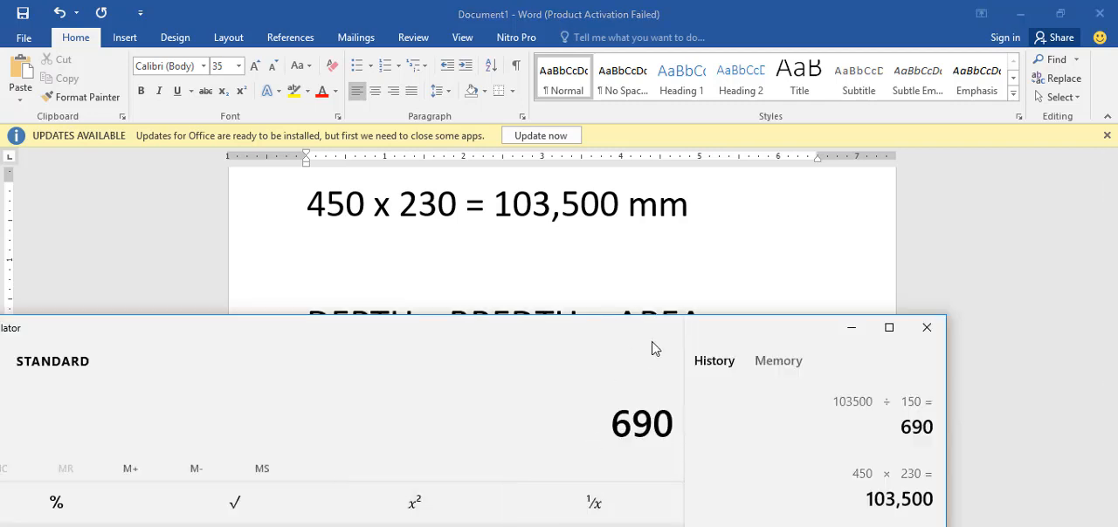
pyautogui.moveTo(623, 344); pyautogui.dragTo(708, 130)
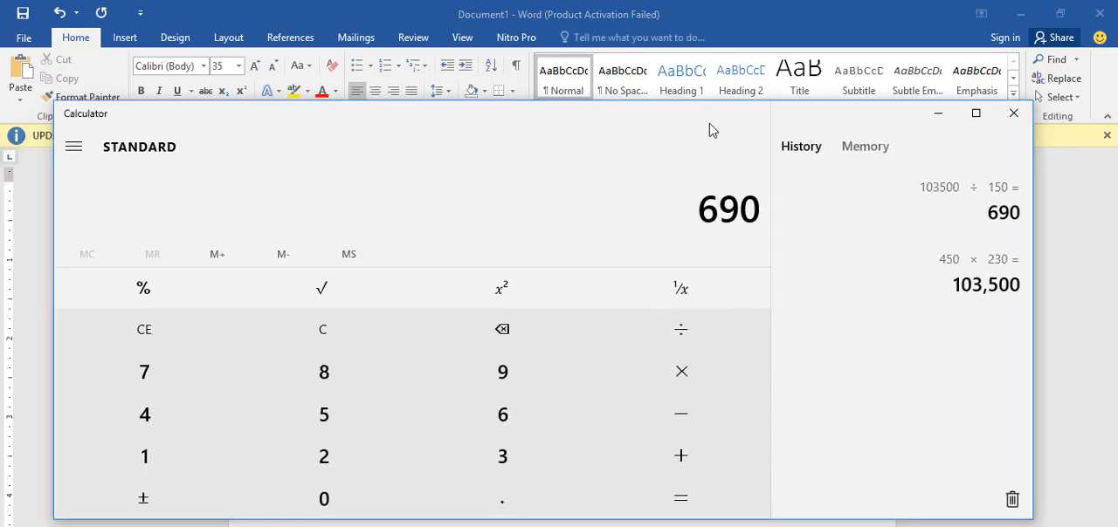
pyautogui.click(316, 338)
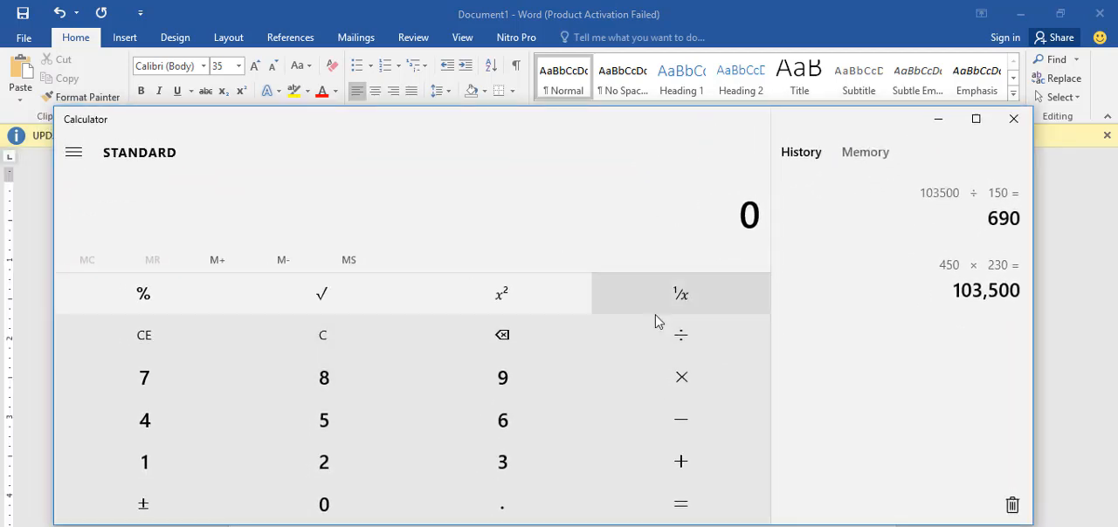
pyautogui.click(160, 467)
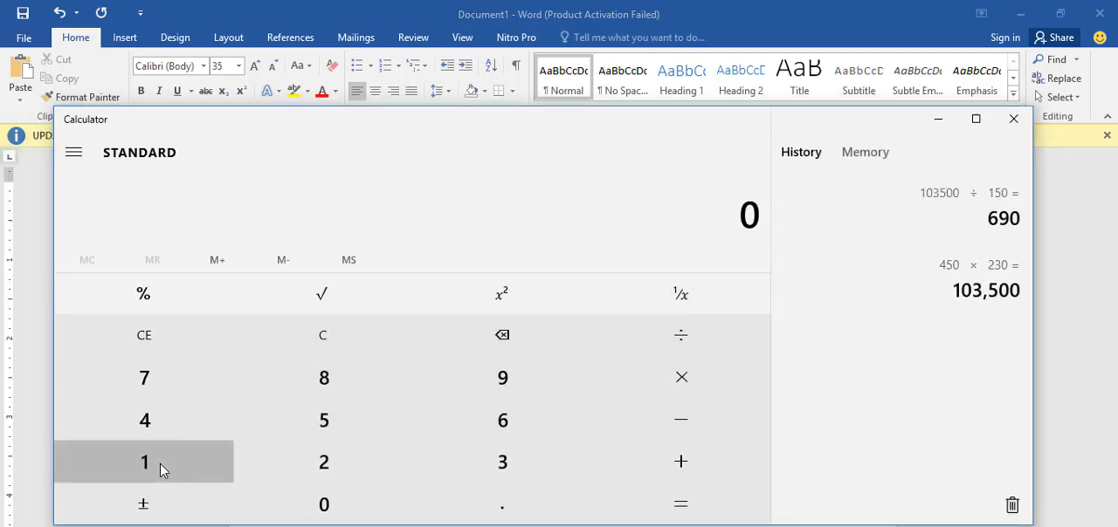
pyautogui.click(301, 505)
pyautogui.click(509, 460)
pyautogui.click(372, 424)
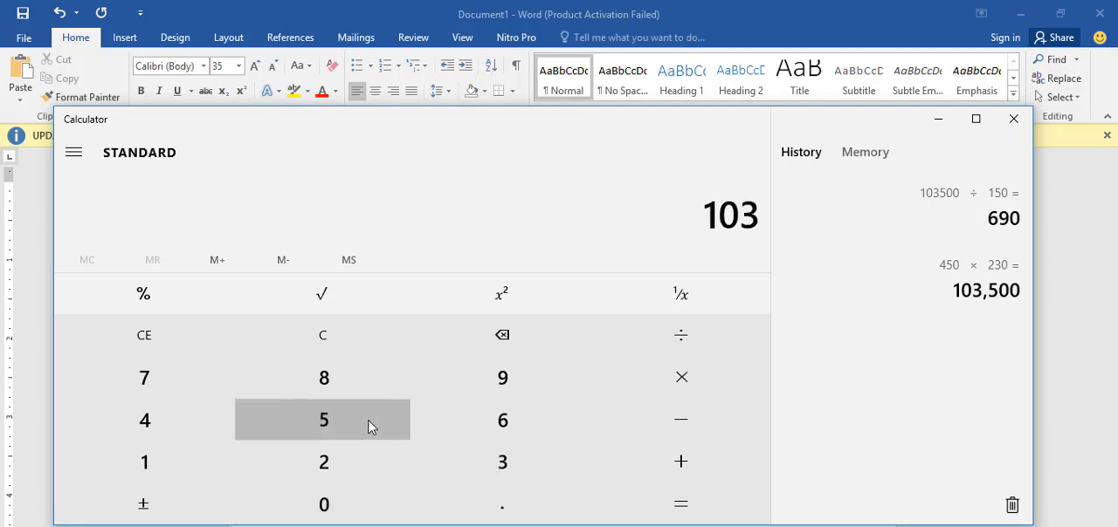
pyautogui.click(327, 510)
pyautogui.click(332, 512)
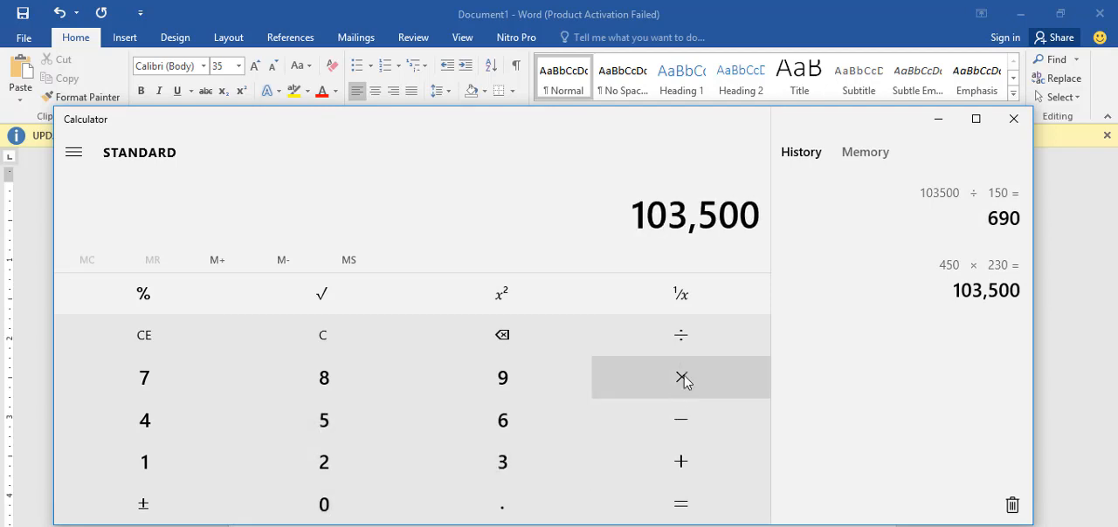
pyautogui.click(685, 343)
pyautogui.click(187, 460)
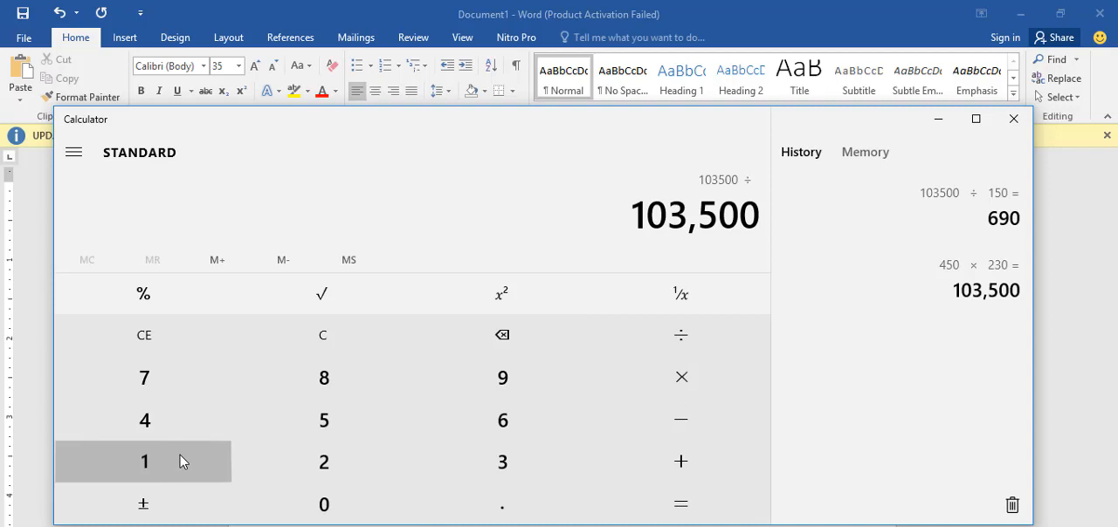
pyautogui.click(324, 417)
pyautogui.click(337, 509)
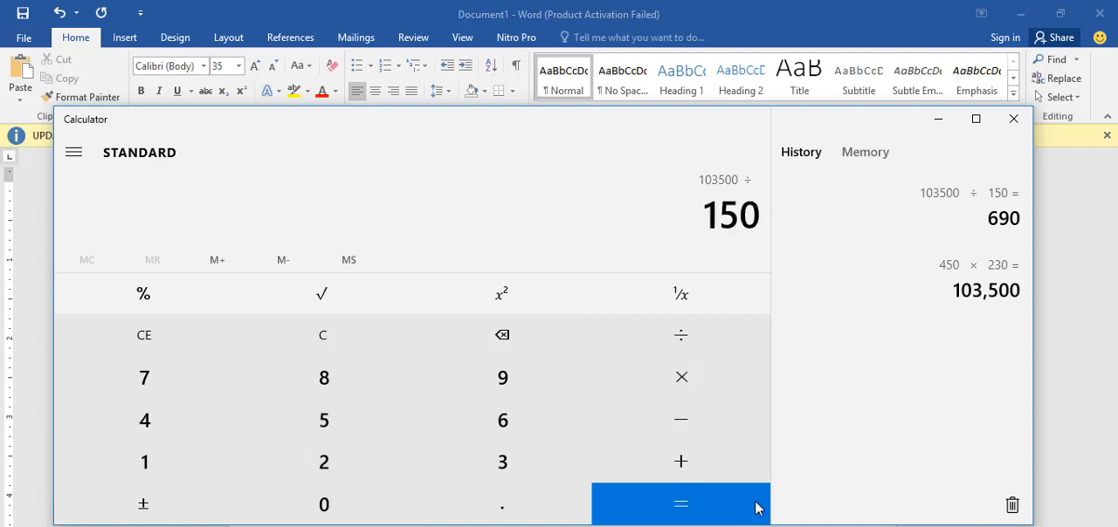
pyautogui.click(702, 508)
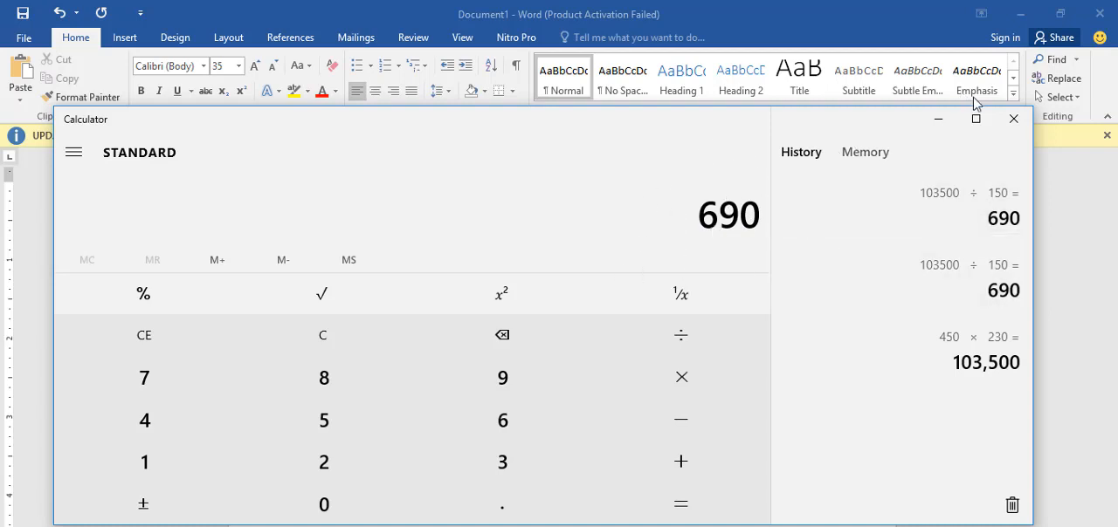
# Step: Return to the Word document and enter 690mm as the result of the division
pyautogui.click(936, 123)
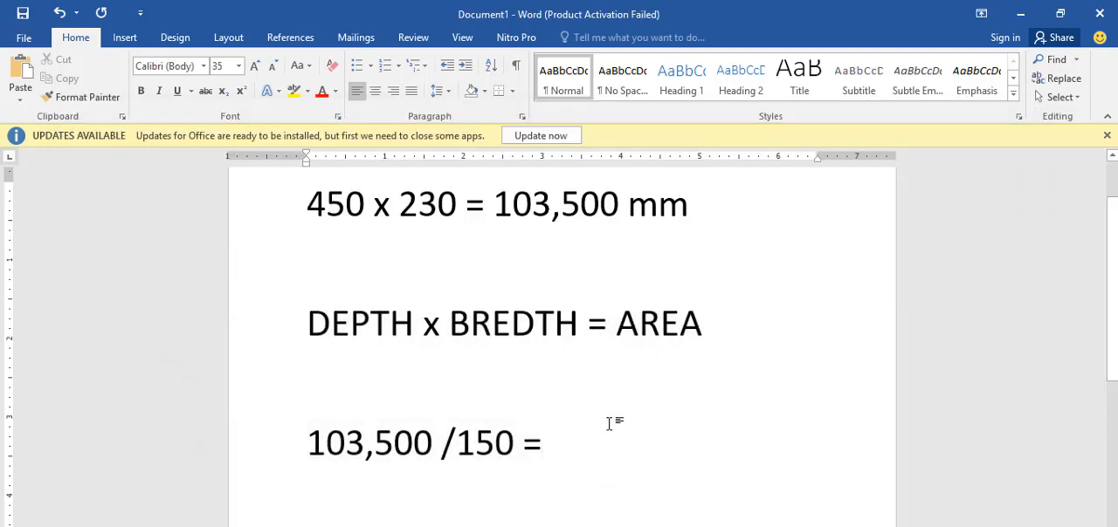
pyautogui.write('690')
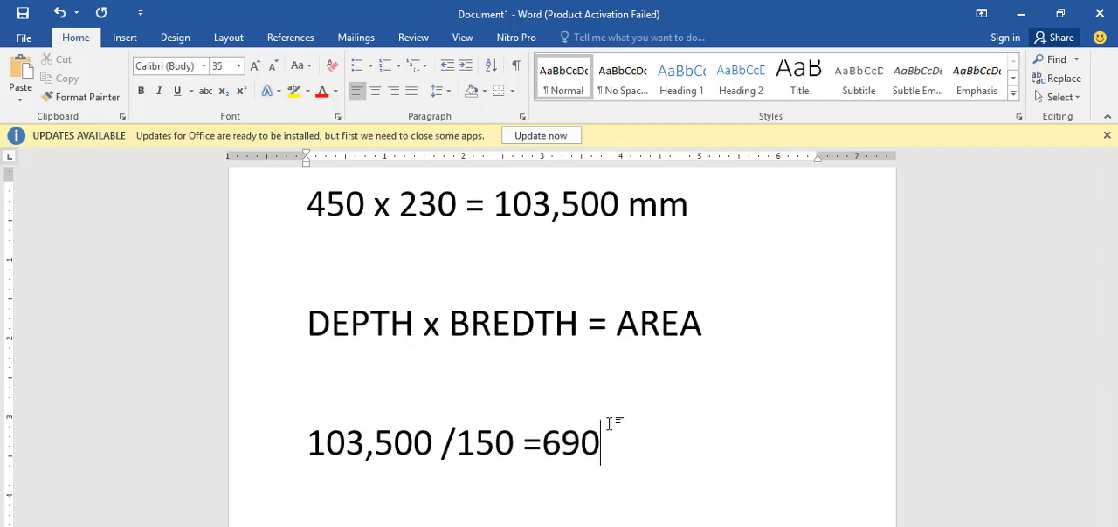
pyautogui.write('mm')
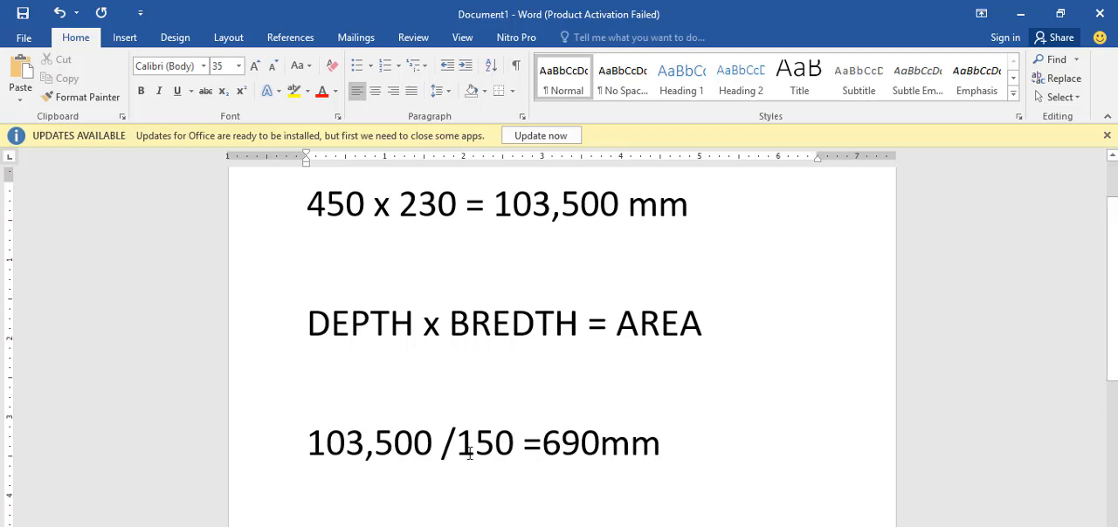
# Step: Add the check line "150 x 690 = 103,500mm" below the division
pyautogui.press('Return')
pyautogui.write('150')
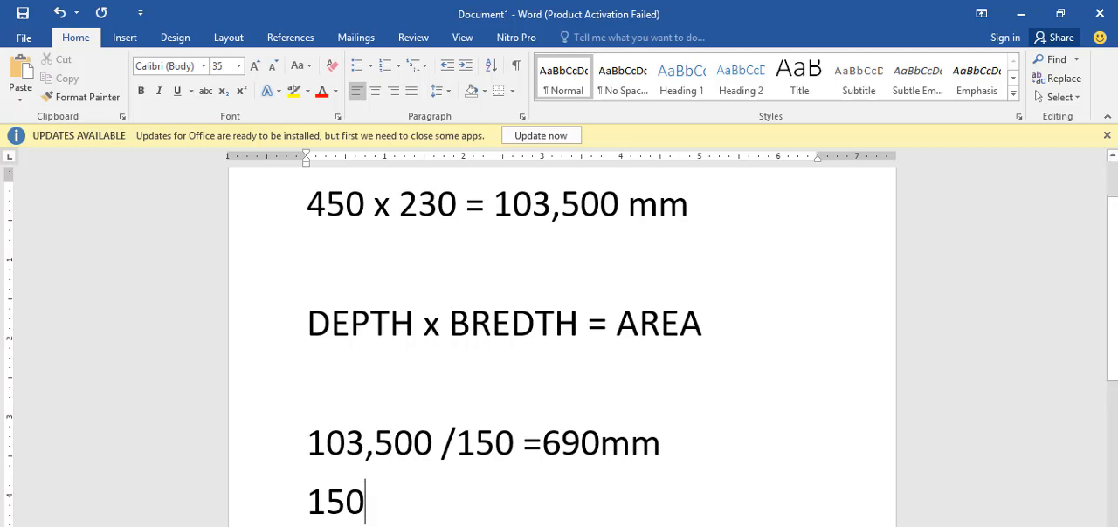
pyautogui.write(' x ')
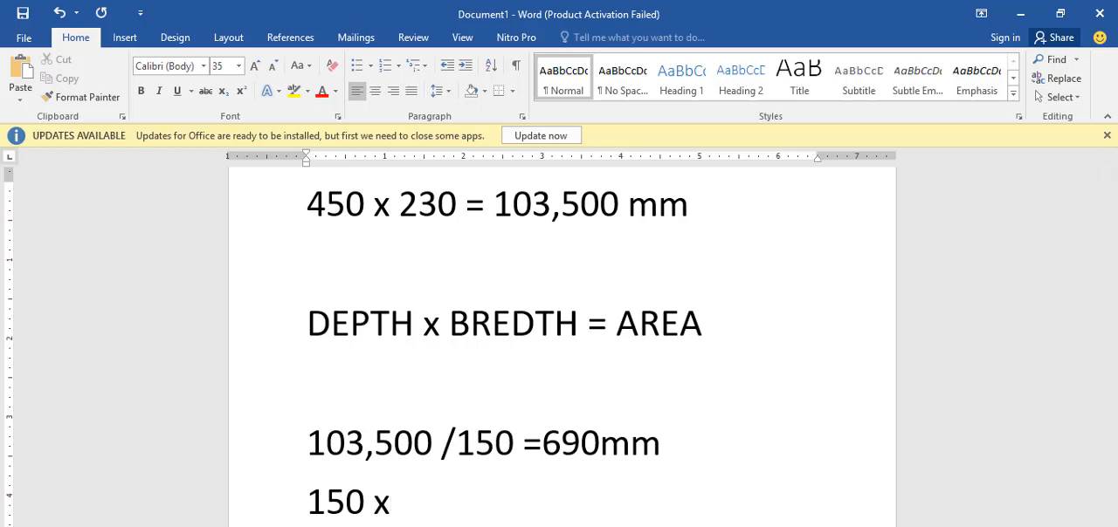
pyautogui.write('690')
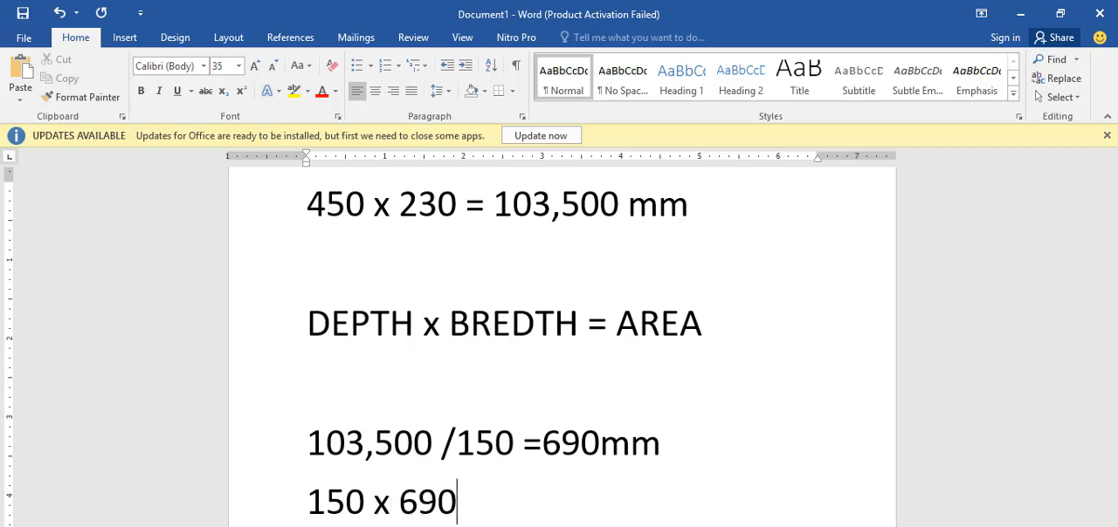
pyautogui.write(' = 103,')
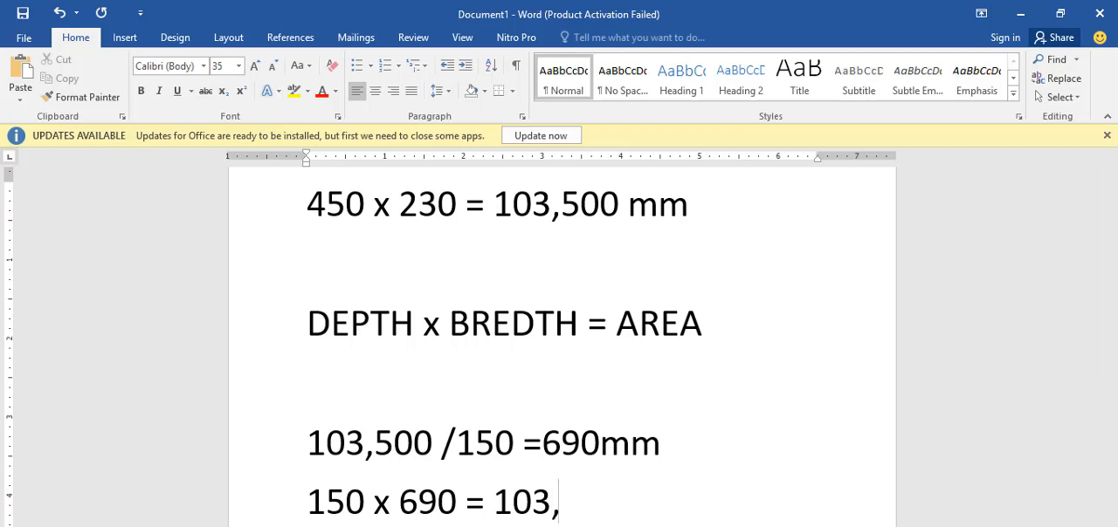
pyautogui.write('500')
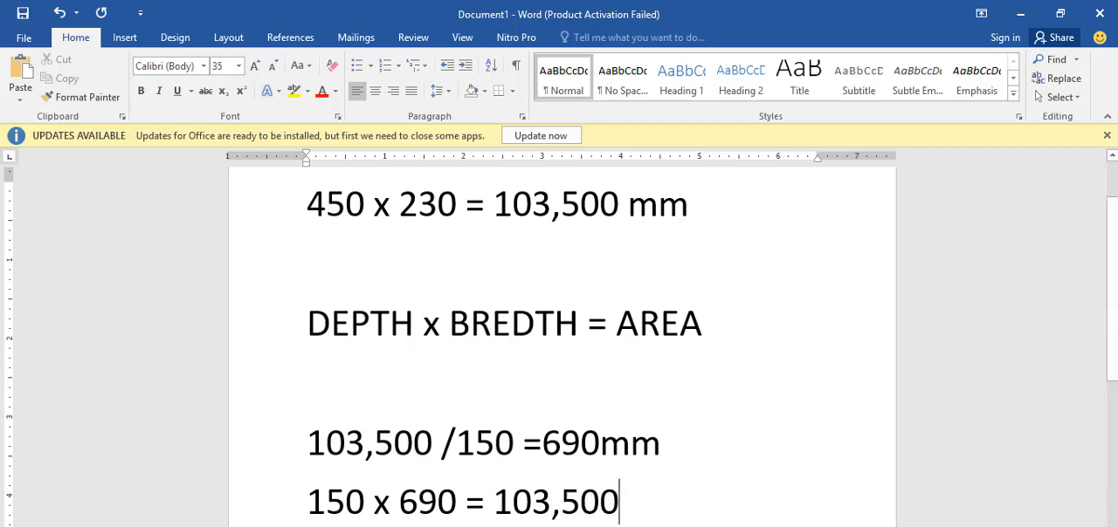
pyautogui.write('mm')
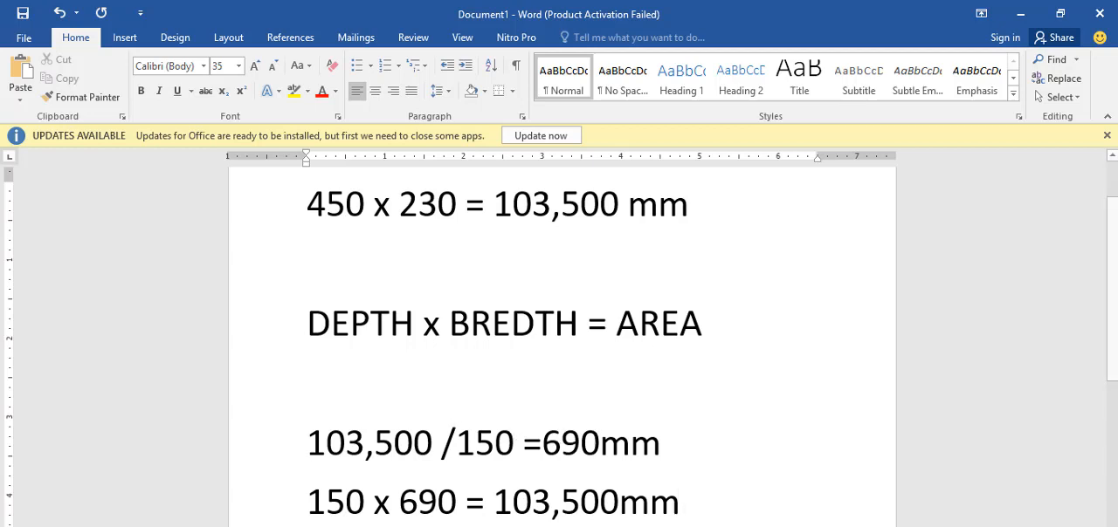
# Step: Switch to ProtaStructure and set up a new beam with a width b of 690 mm and h-Bot of 150 mm
pyautogui.hotkey('alt', 'Tab')
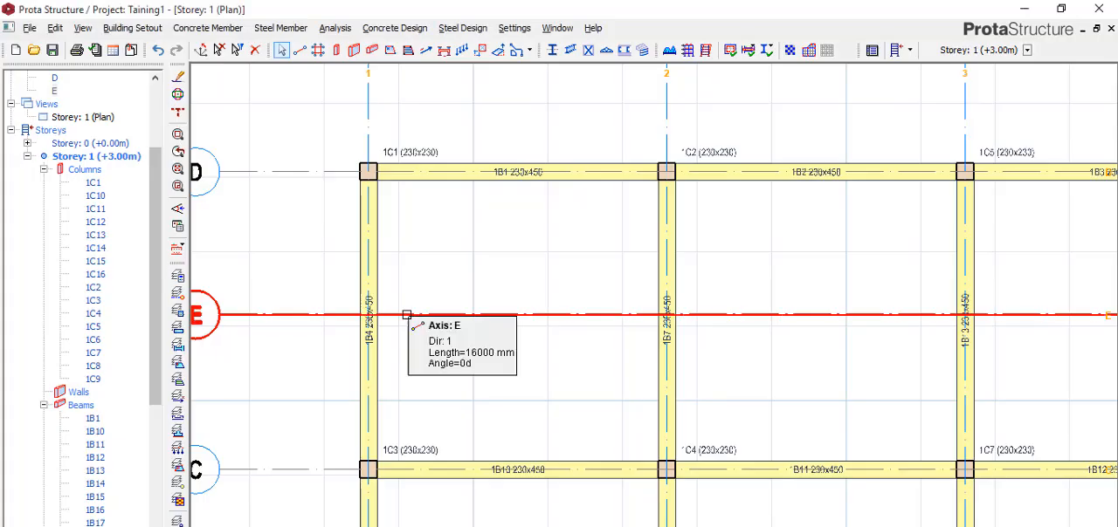
pyautogui.click(372, 50)
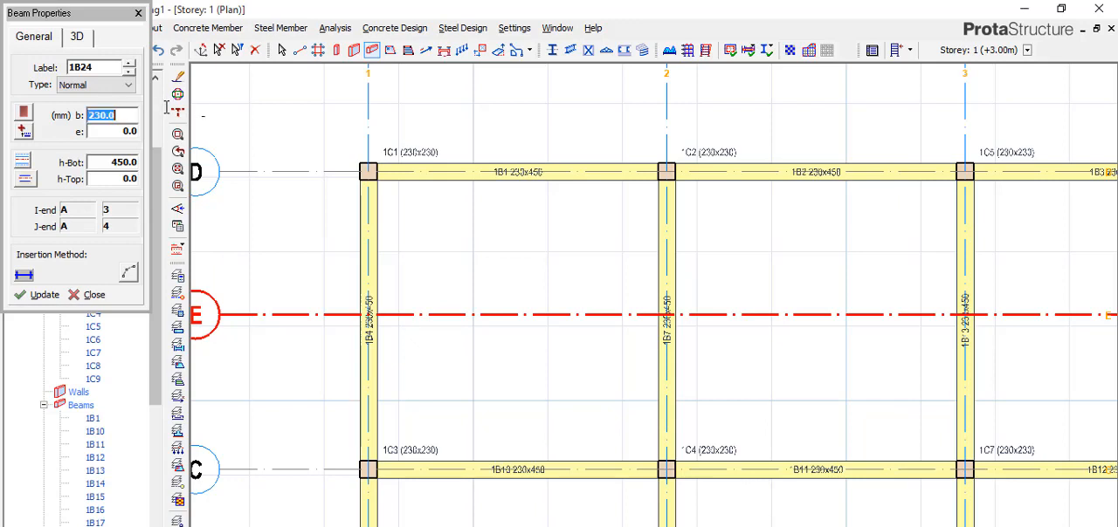
pyautogui.write('690')
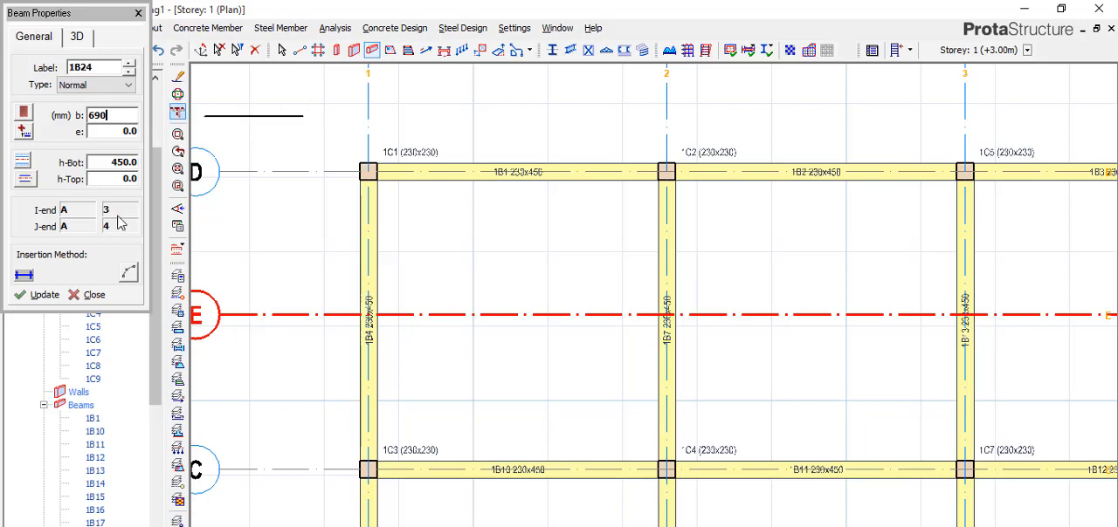
pyautogui.press('Tab')
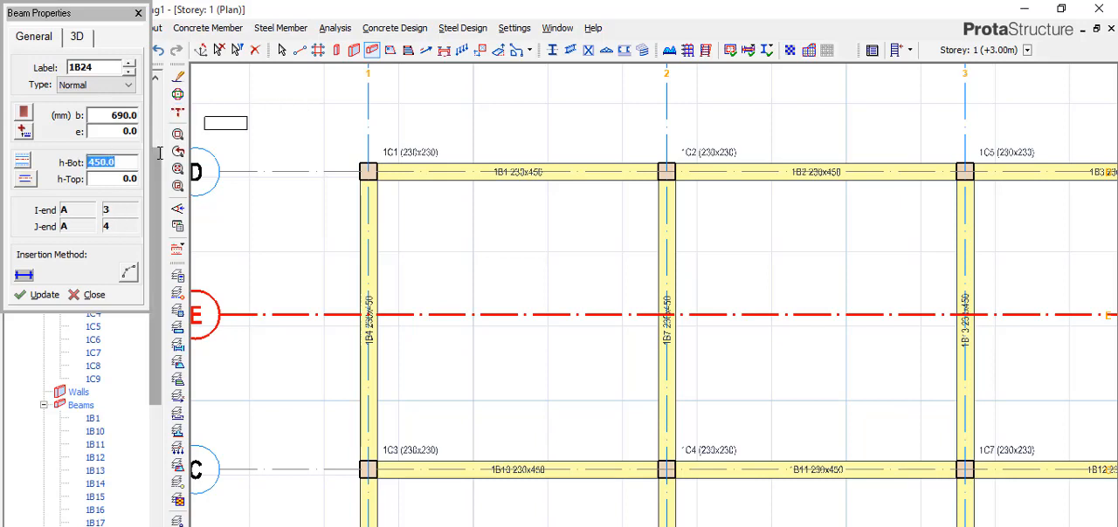
pyautogui.write('1')
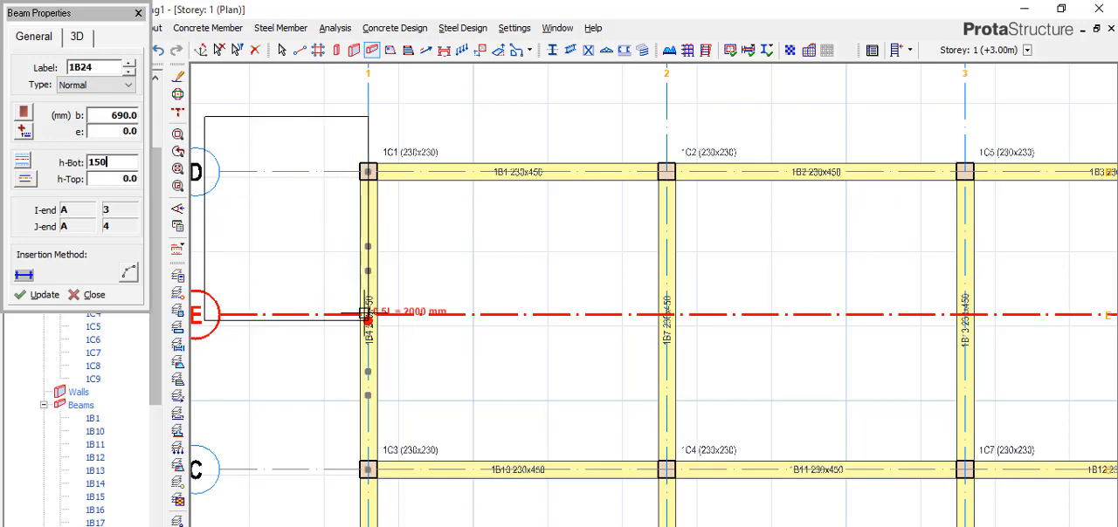
pyautogui.write('50')
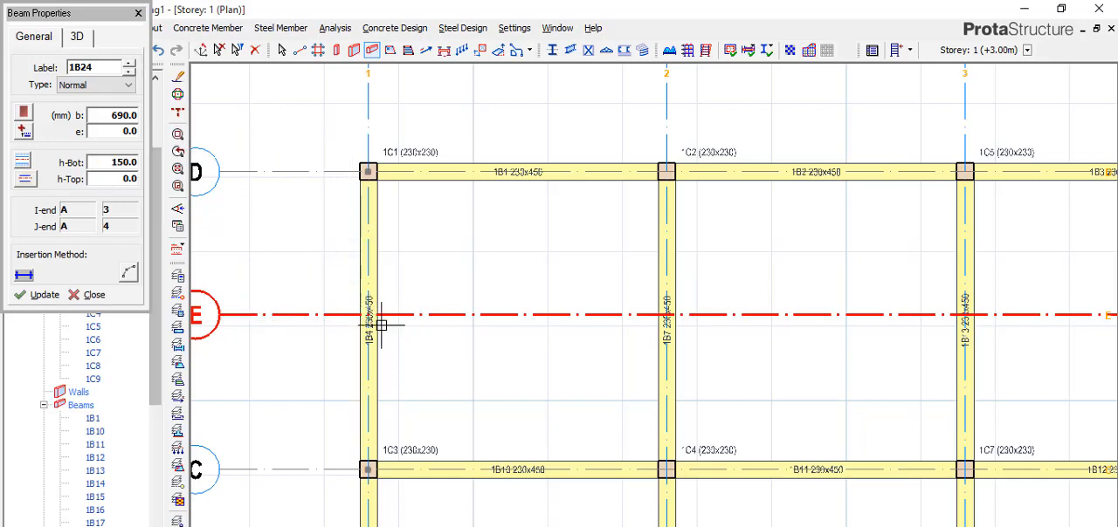
# Step: Insert the hidden beam along axis E between axes 1 and 2, and finish the beam command
pyautogui.click(368, 314)
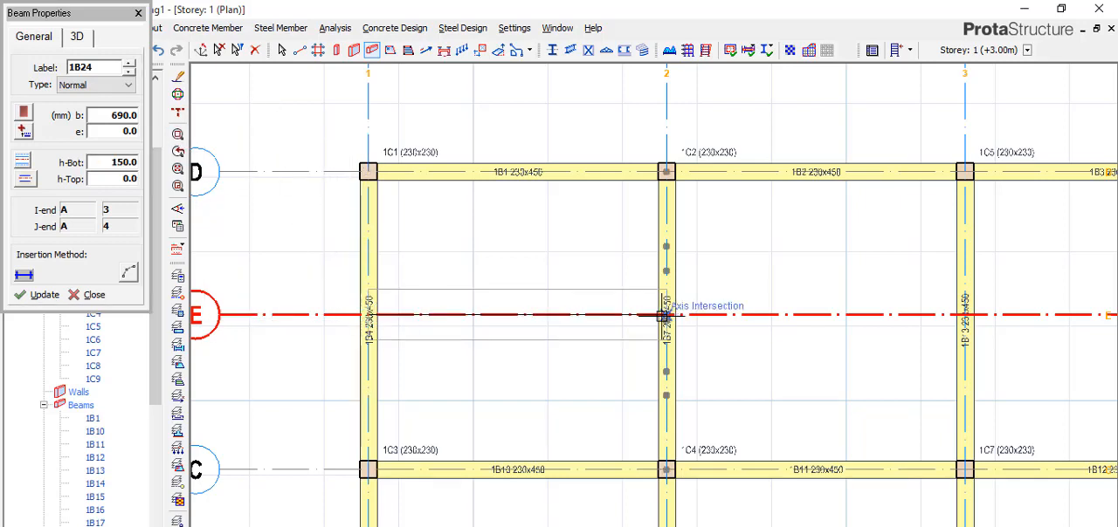
pyautogui.click(666, 315)
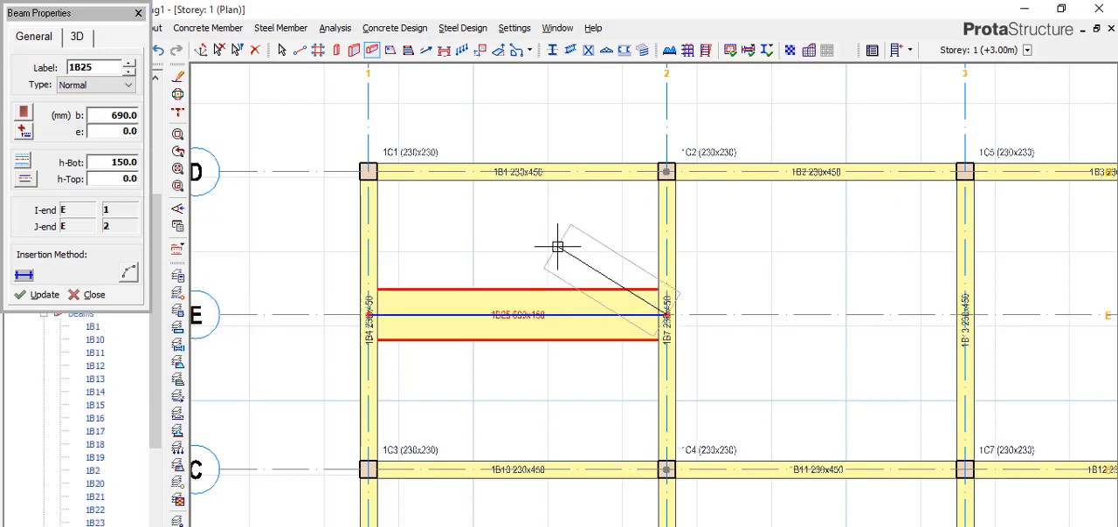
pyautogui.scroll(2, 576, 305)
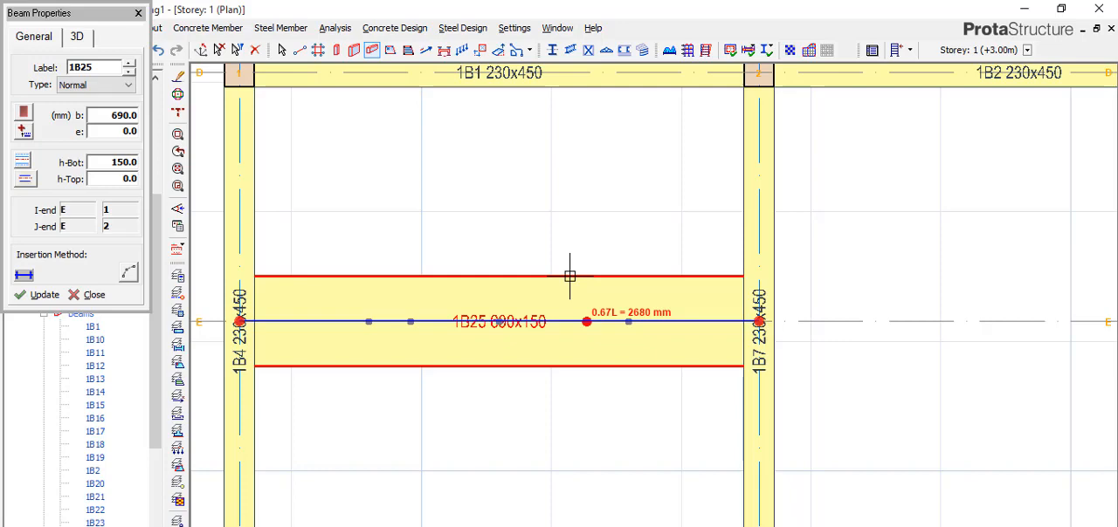
pyautogui.scroll(2, 542, 349)
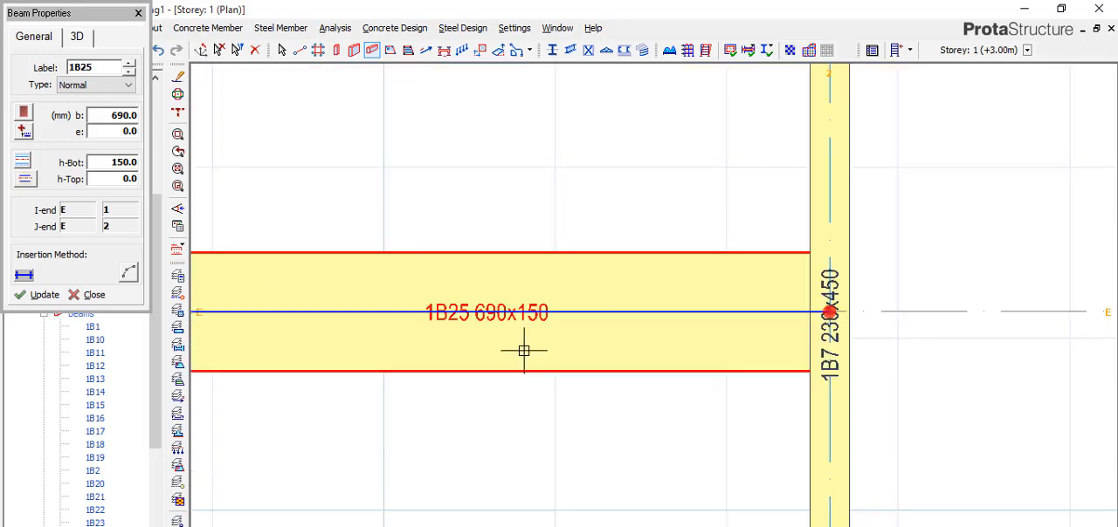
pyautogui.scroll(1, 593, 324)
pyautogui.scroll(-3, 596, 305)
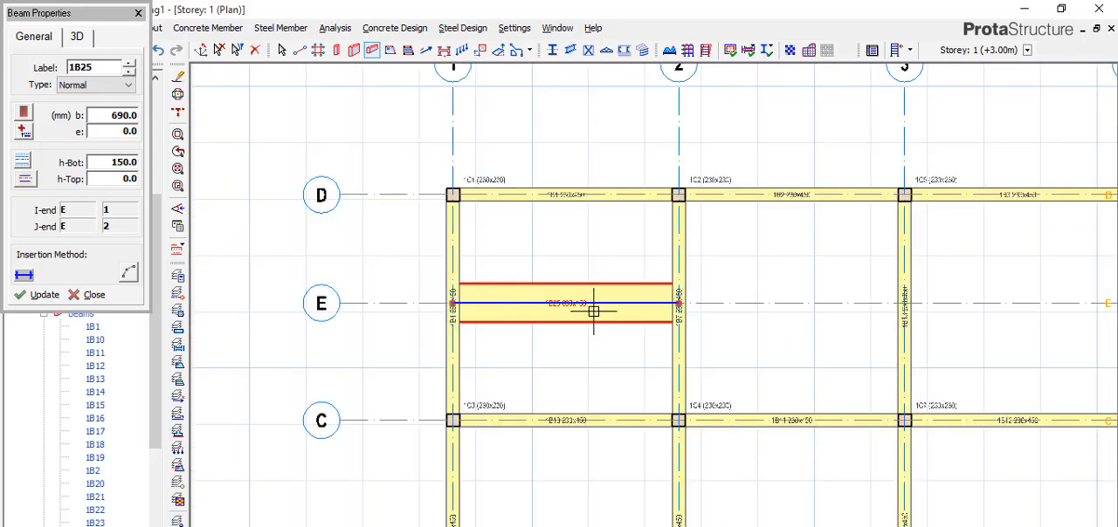
pyautogui.scroll(1, 616, 291)
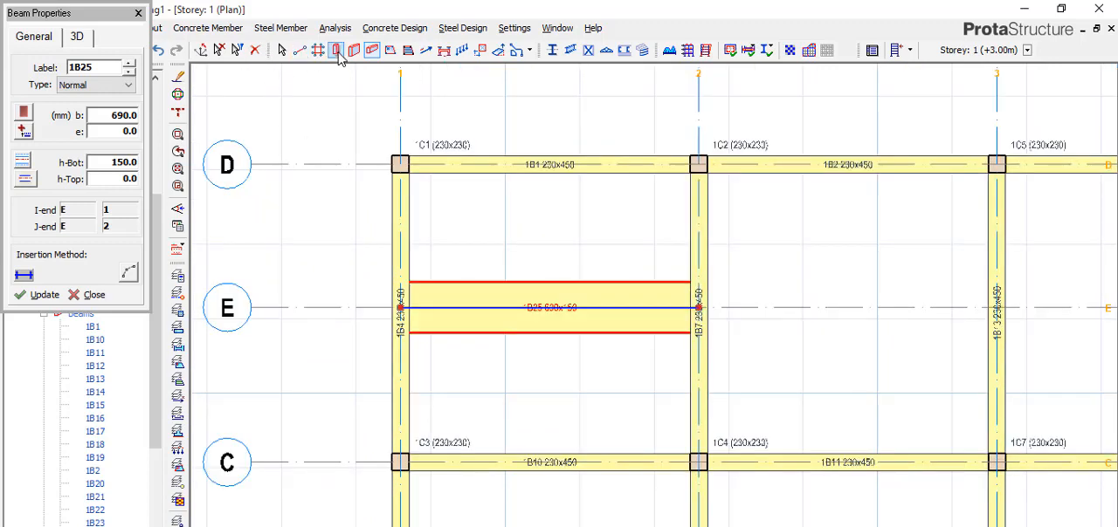
pyautogui.click(137, 14)
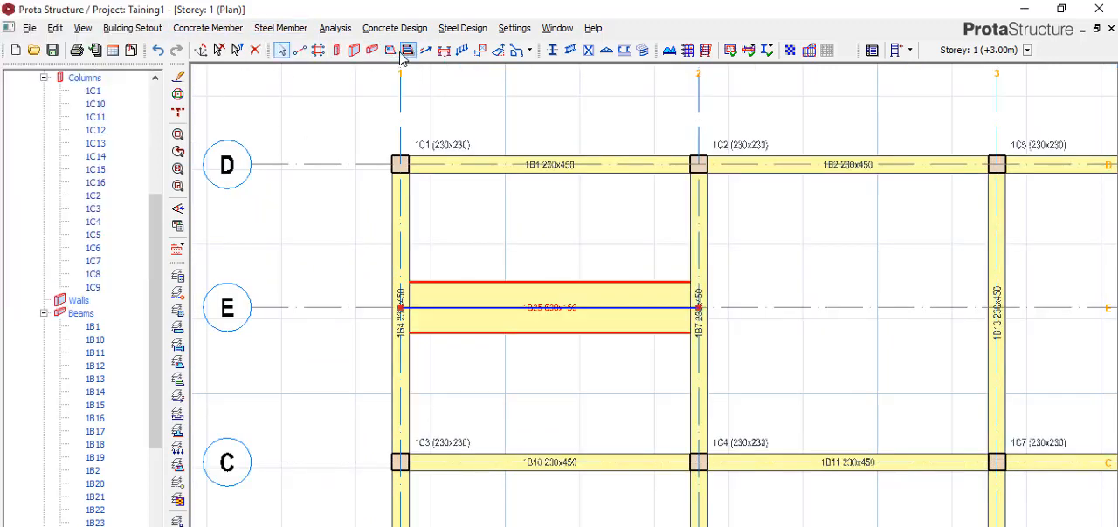
# Step: Set up a new slab with the Room dead load and the 1.500 imposed load for general domestic use
pyautogui.click(390, 49)
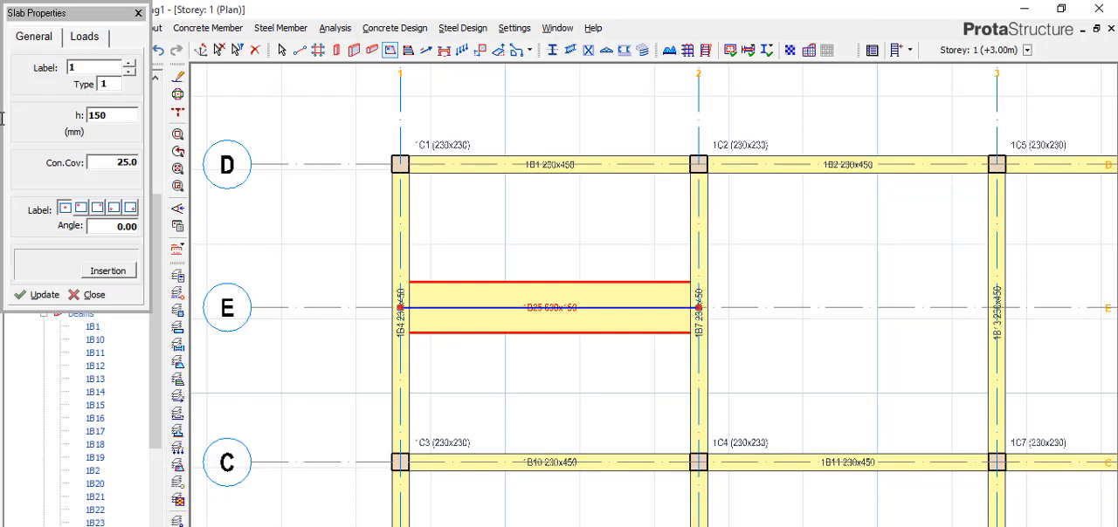
pyautogui.click(88, 37)
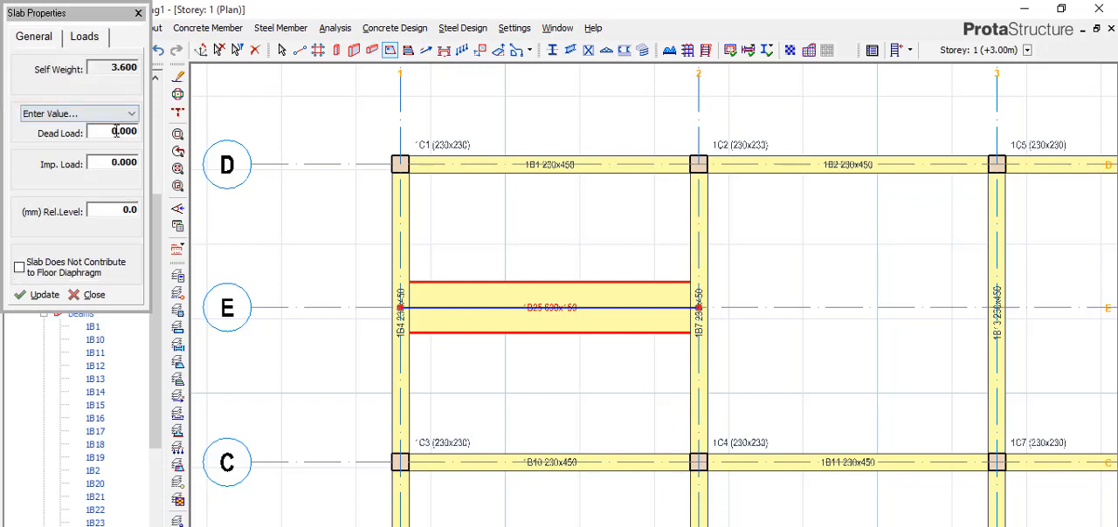
pyautogui.click(122, 113)
pyautogui.click(107, 149)
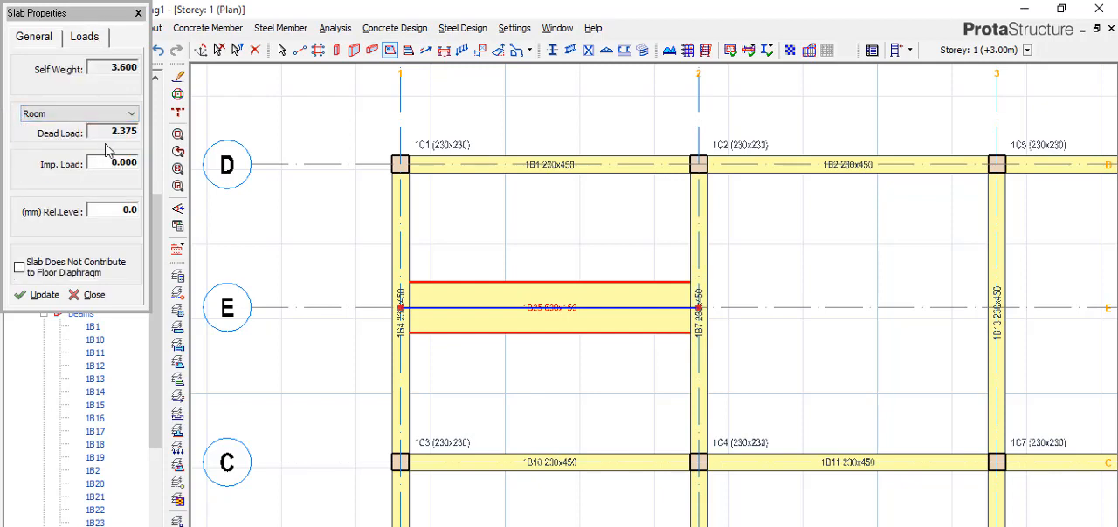
pyautogui.click(110, 163)
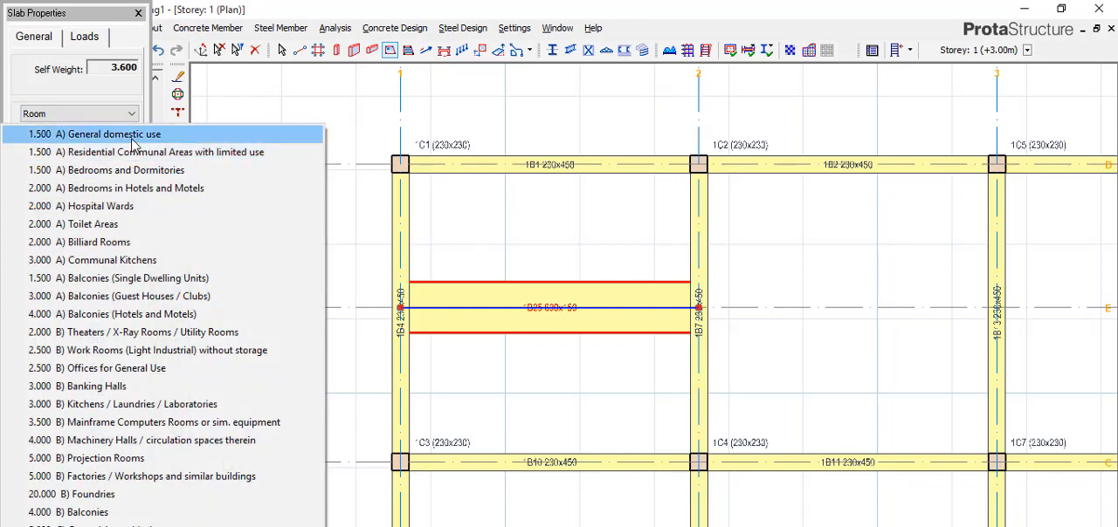
pyautogui.click(105, 134)
# Step: Insert slabs on both sides of the hidden beam, in the other two bays between axes C and D, and in the three bays below axis C
pyautogui.click(512, 231)
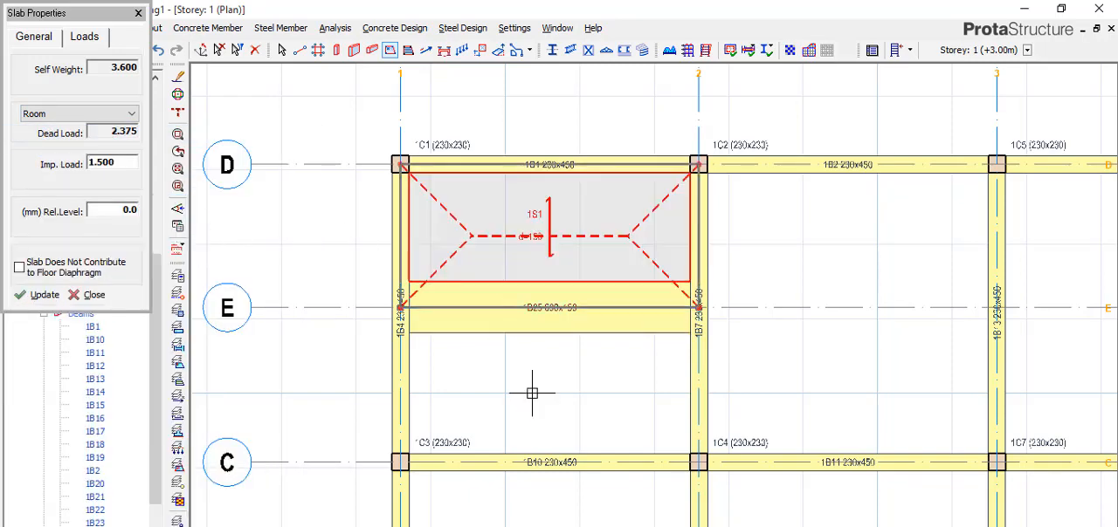
pyautogui.click(630, 378)
pyautogui.click(769, 294)
pyautogui.scroll(-3, 385, 319)
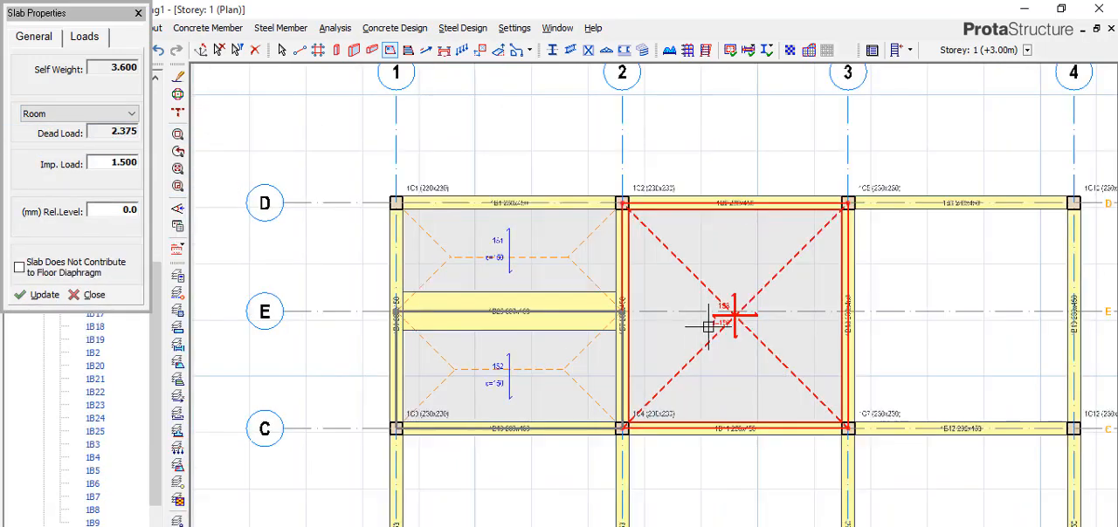
pyautogui.click(792, 319)
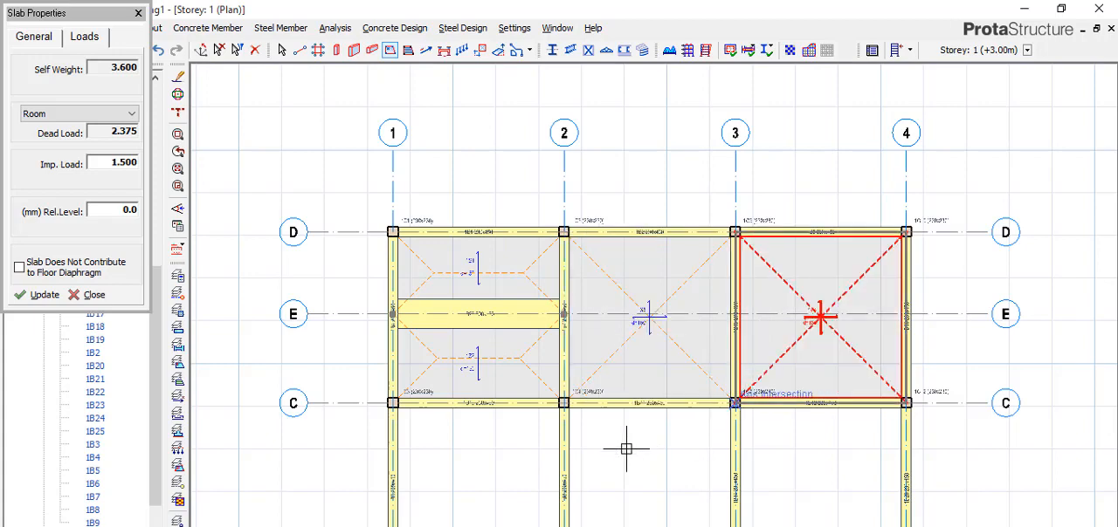
pyautogui.click(506, 444)
pyautogui.click(611, 444)
pyautogui.click(786, 441)
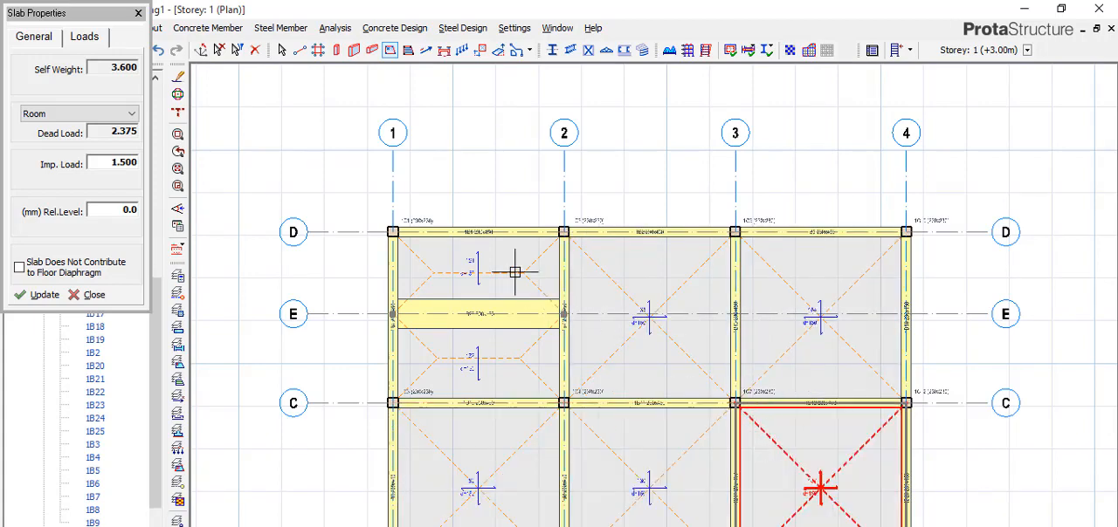
# Step: Inspect the hidden beam on axis E and its adjoining slabs closely in the plan, and finish the slab command
pyautogui.scroll(-2, 511, 265)
pyautogui.scroll(2, 444, 300)
pyautogui.scroll(2, 444, 300)
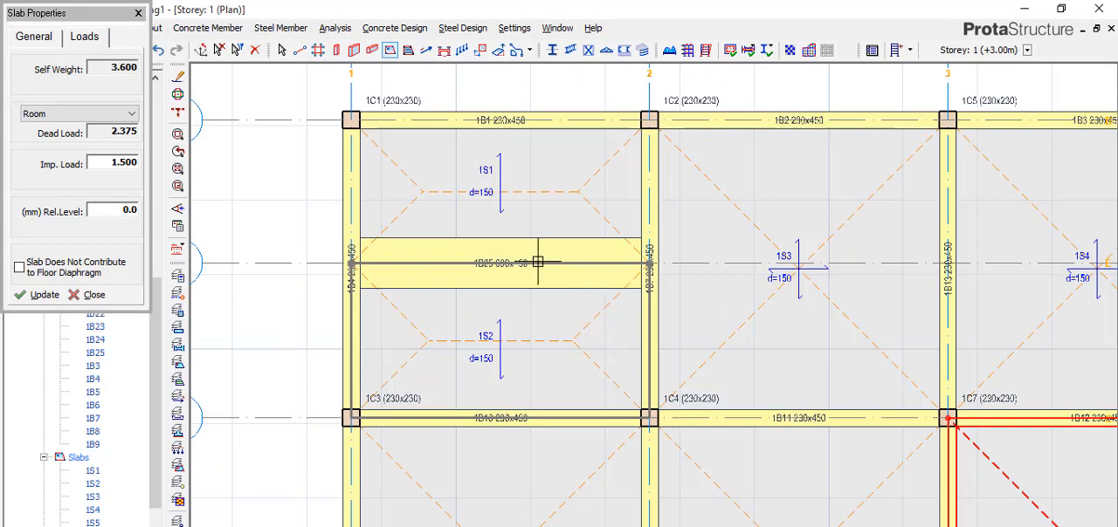
pyautogui.scroll(2, 439, 192)
pyautogui.scroll(2, 594, 286)
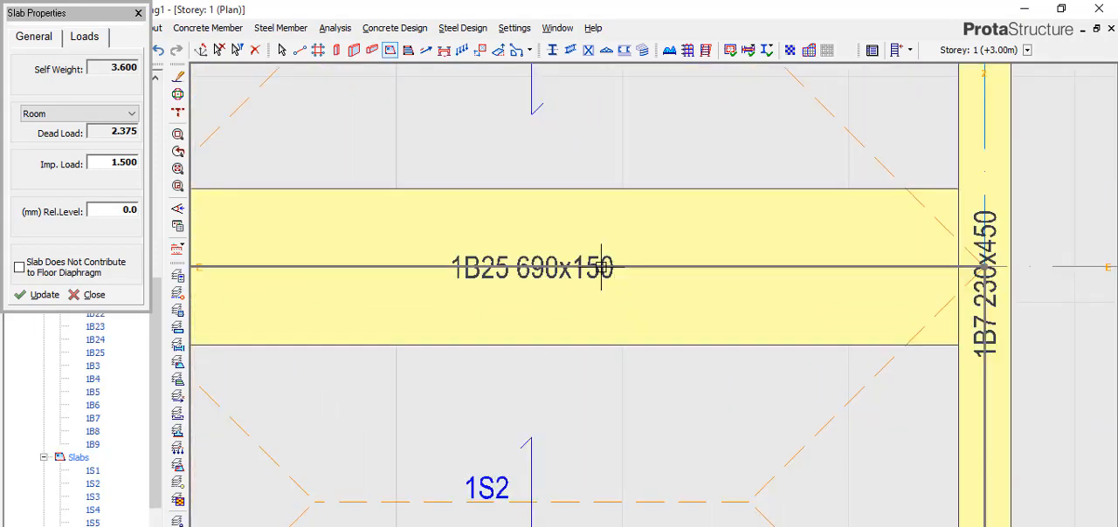
pyautogui.scroll(-1, 612, 297)
pyautogui.scroll(-1, 615, 289)
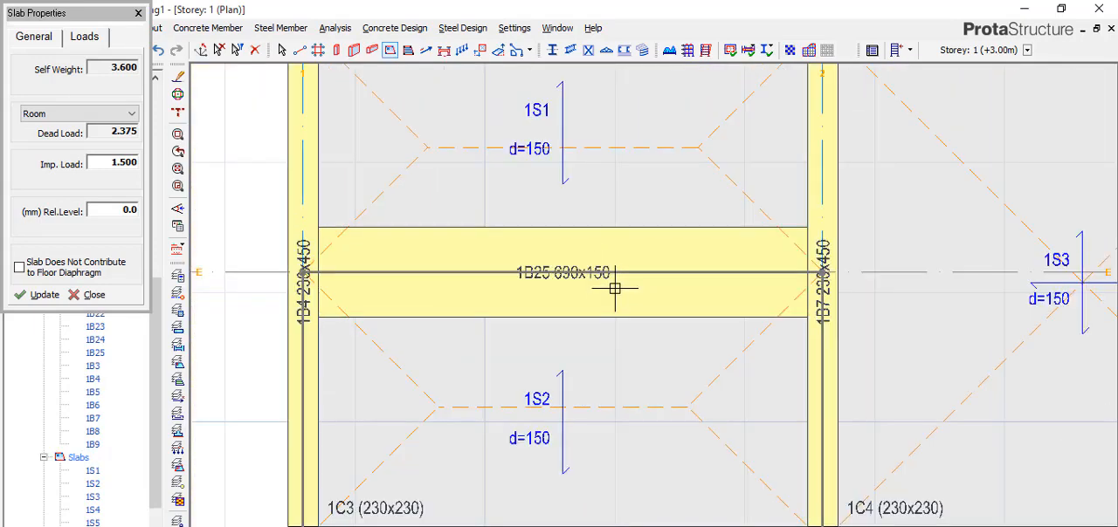
pyautogui.scroll(-1, 615, 289)
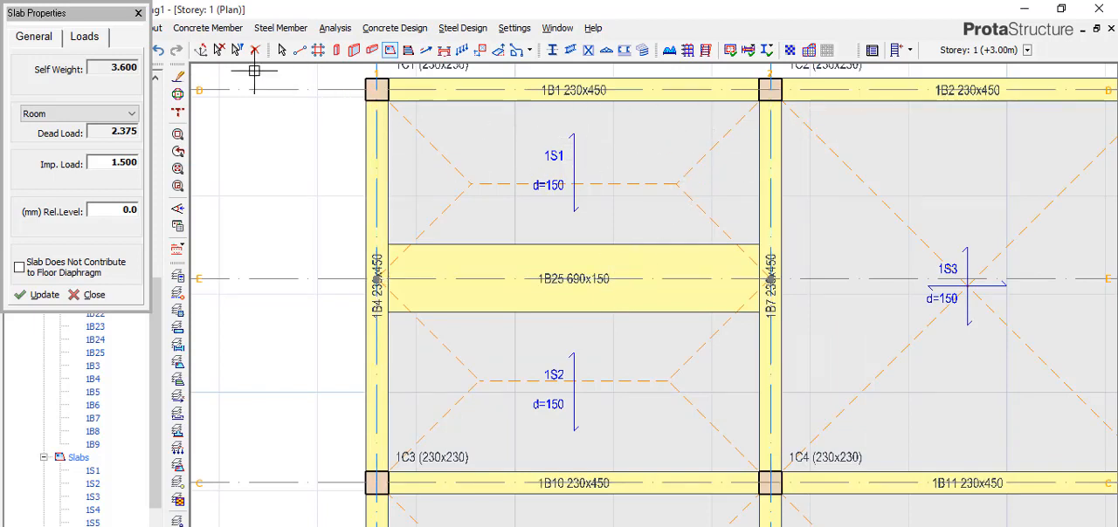
pyautogui.click(137, 14)
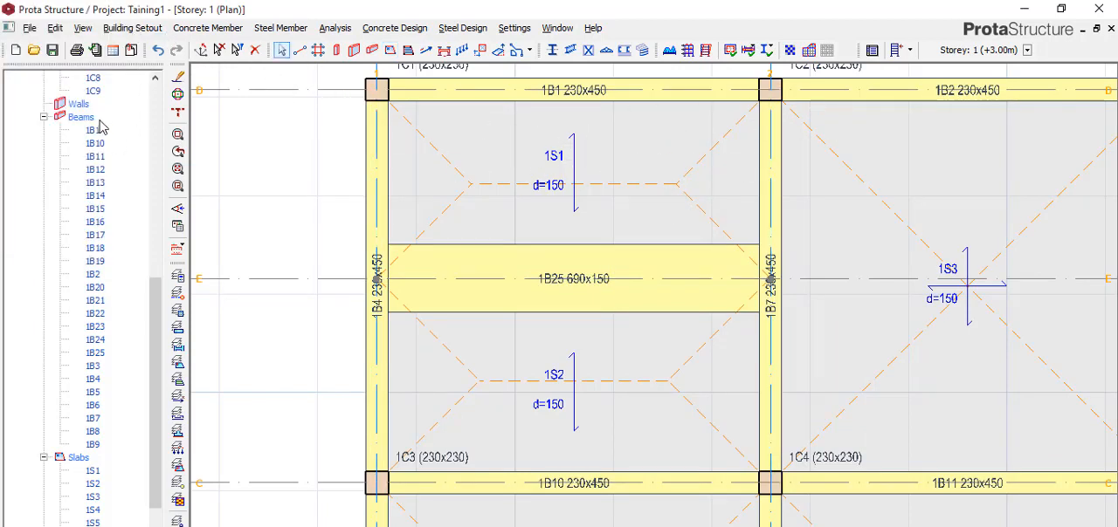
# Step: Open a 3D view of Storey 1 from the project's views
pyautogui.scroll(10, 99, 129)
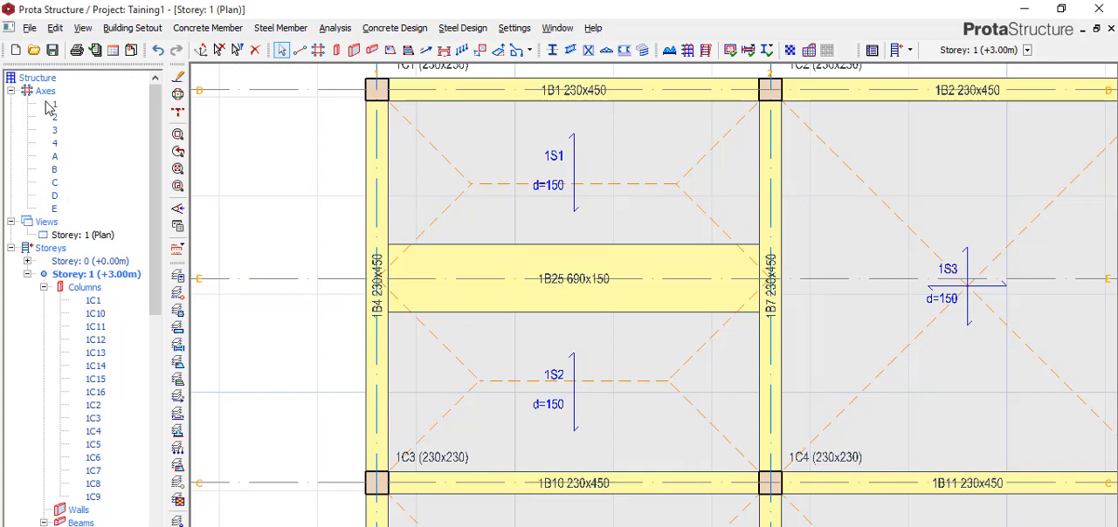
pyautogui.rightClick(50, 228)
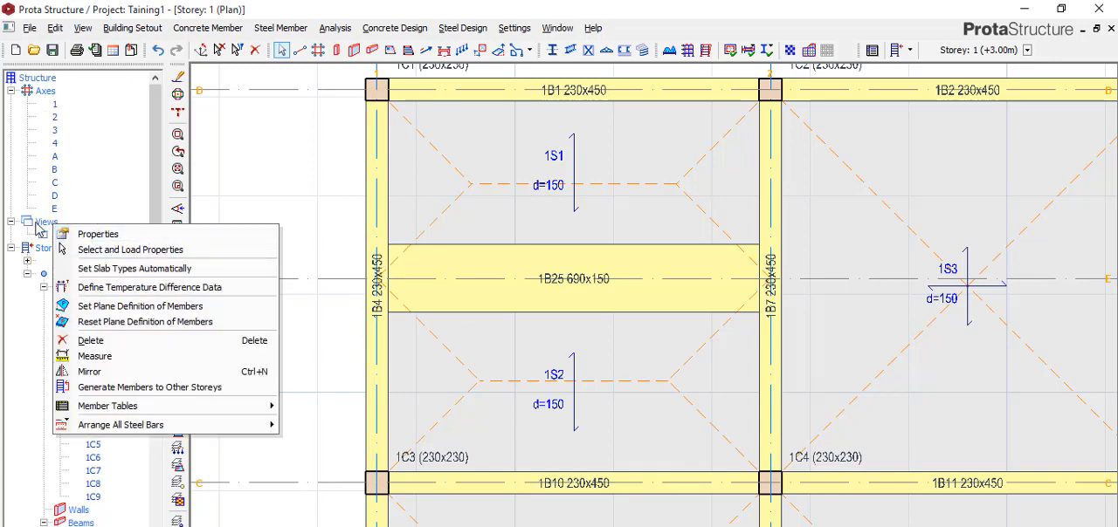
pyautogui.click(39, 225)
pyautogui.rightClick(50, 229)
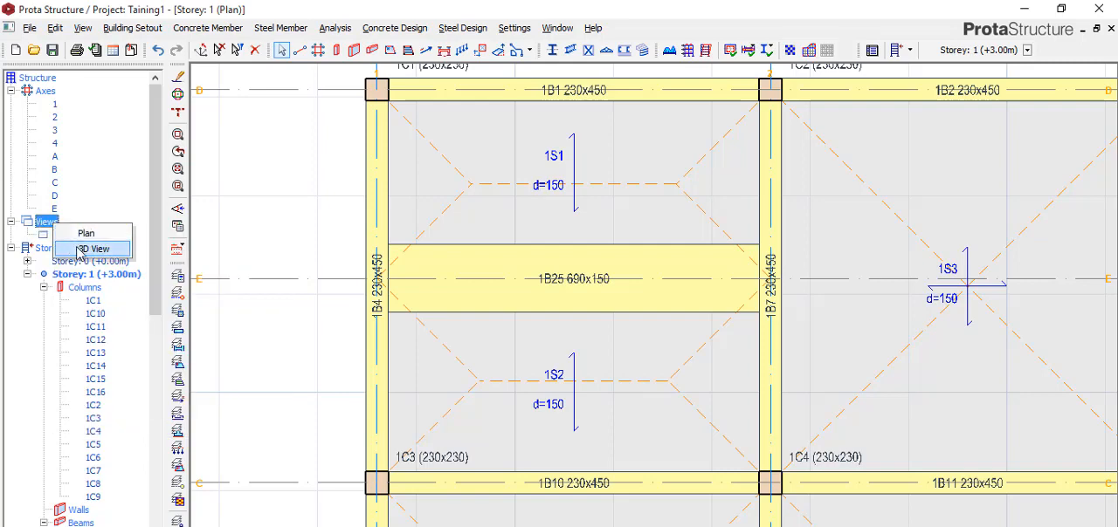
pyautogui.click(83, 250)
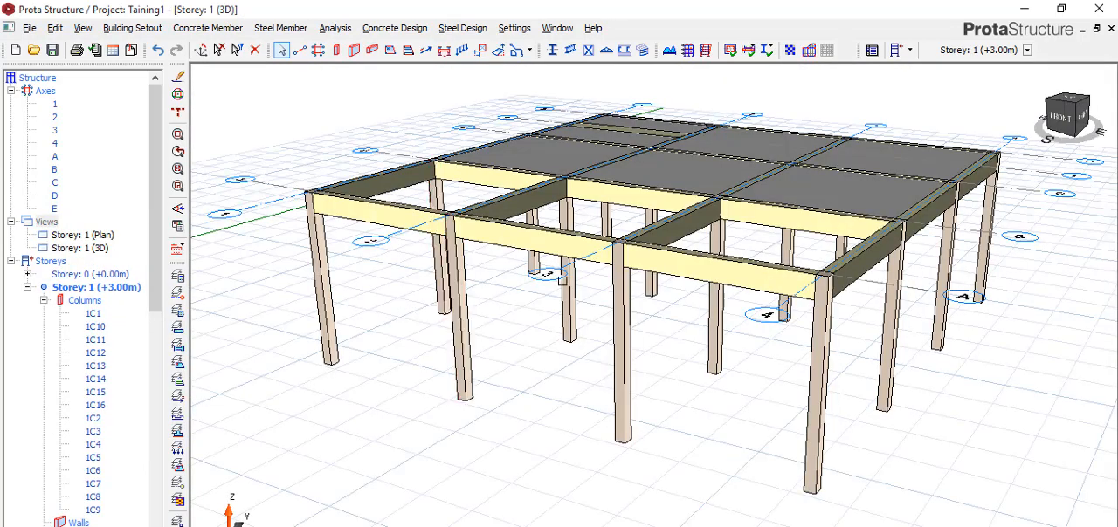
# Step: Examine the hidden beam and the slabs around it in 3D, from above and from the underside of the floor
pyautogui.scroll(-2, 557, 282)
pyautogui.scroll(2, 780, 289)
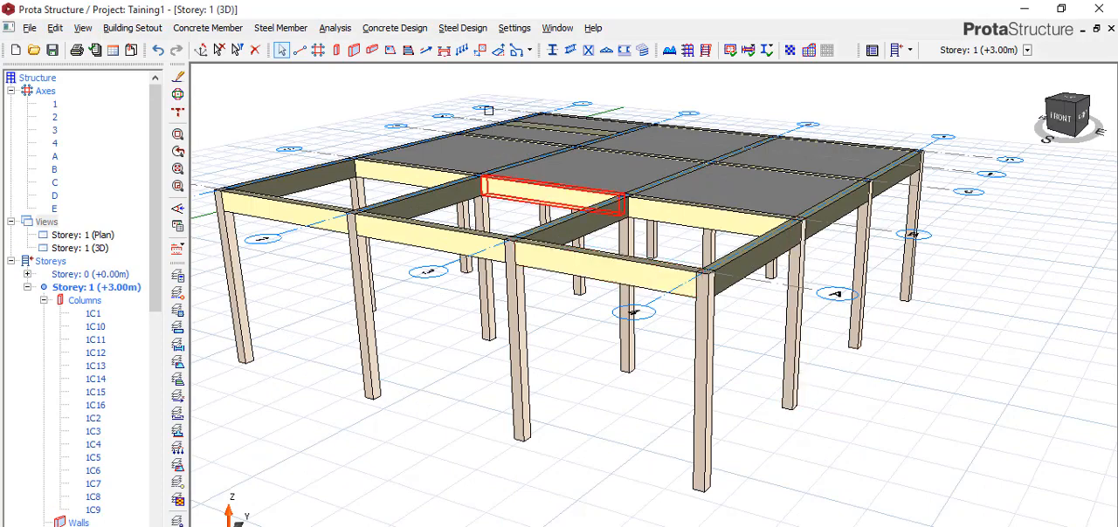
pyautogui.scroll(4, 489, 114)
pyautogui.scroll(3, 490, 115)
pyautogui.scroll(-3, 542, 260)
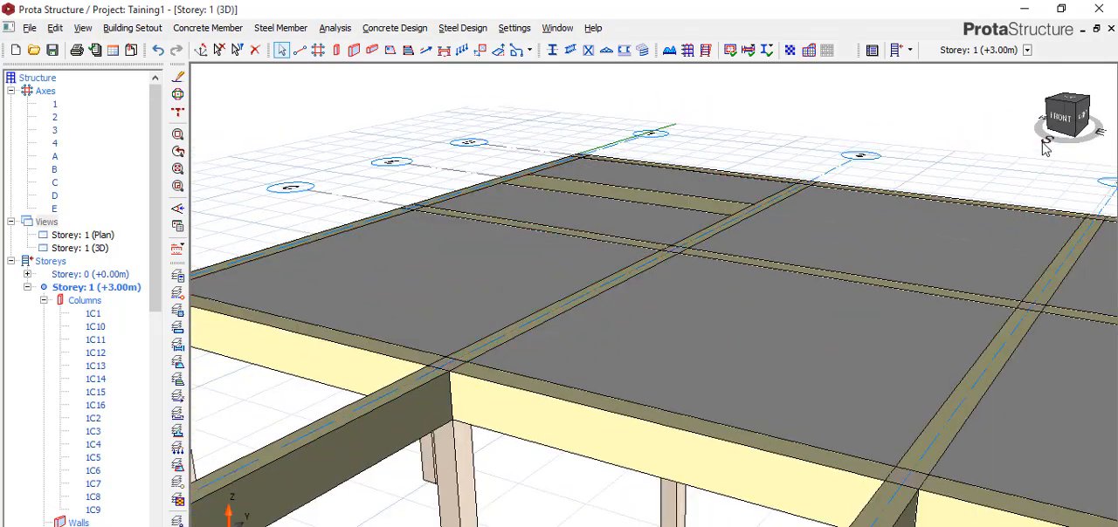
pyautogui.moveTo(1048, 145); pyautogui.dragTo(963, 182)
pyautogui.scroll(-2, 521, 334)
pyautogui.scroll(-2, 532, 355)
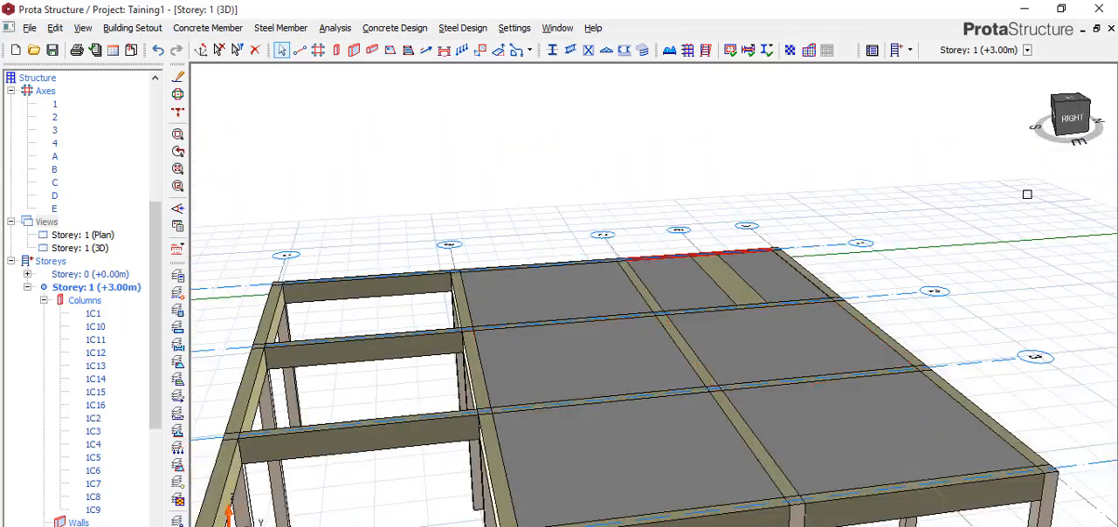
pyautogui.moveTo(1073, 150); pyautogui.dragTo(1006, 185)
pyautogui.moveTo(1082, 145); pyautogui.dragTo(1072, 90)
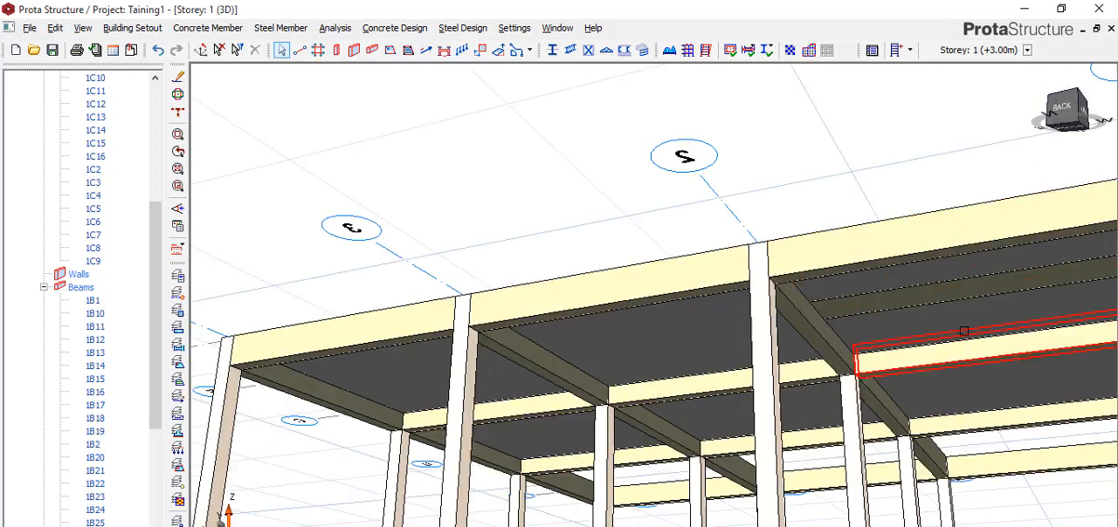
pyautogui.scroll(5, 960, 325)
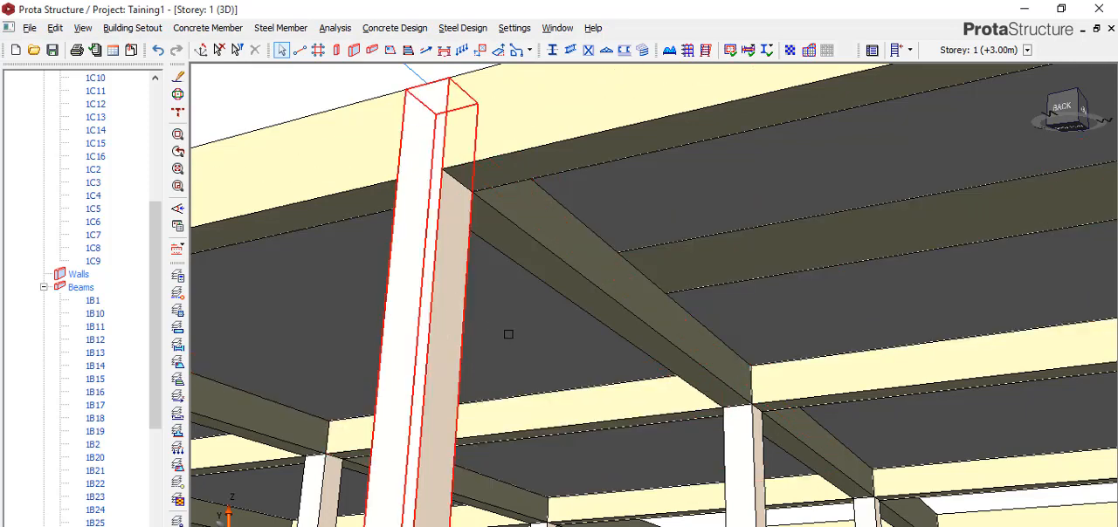
pyautogui.click(1060, 122)
# Step: Return to the front view from above and compare the hidden beam with the surrounding slabs, beams and columns
pyautogui.moveTo(1058, 122)
pyautogui.mouseDown()
pyautogui.moveTo(986, 143)
pyautogui.moveTo(981, 114)
pyautogui.moveTo(984, 127)
pyautogui.mouseUp()
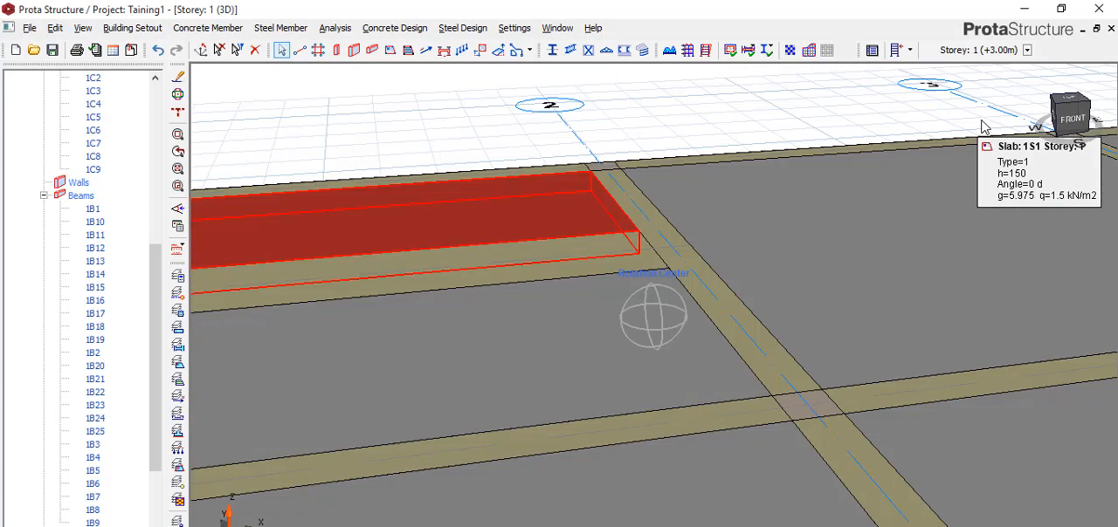
pyautogui.scroll(-5, 681, 212)
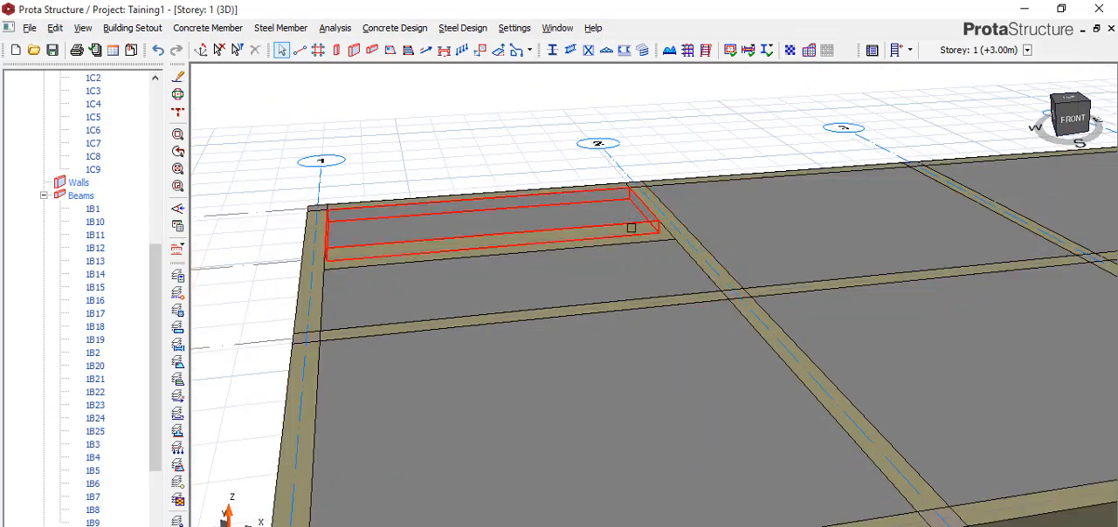
pyautogui.scroll(-3, 630, 228)
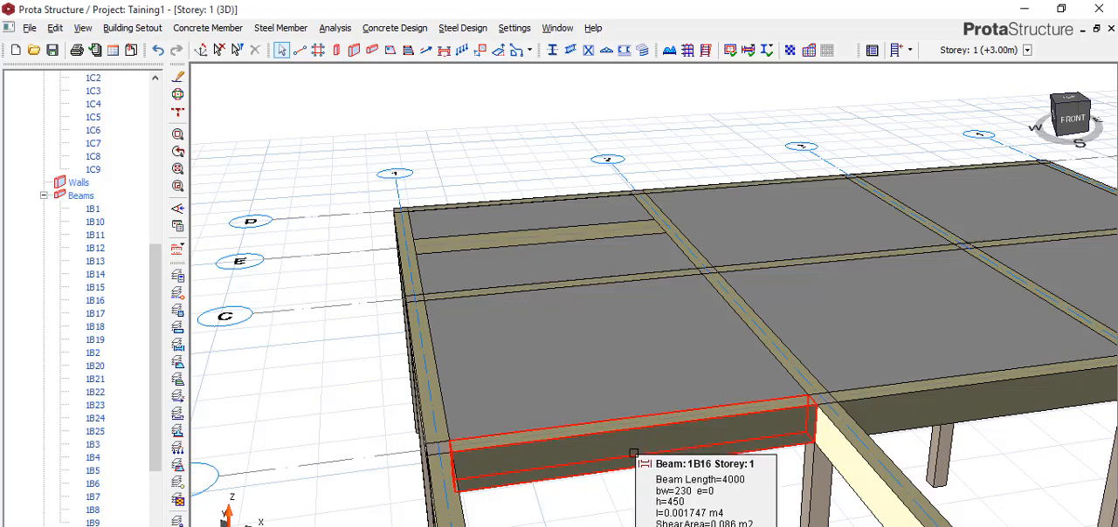
pyautogui.scroll(3, 576, 290)
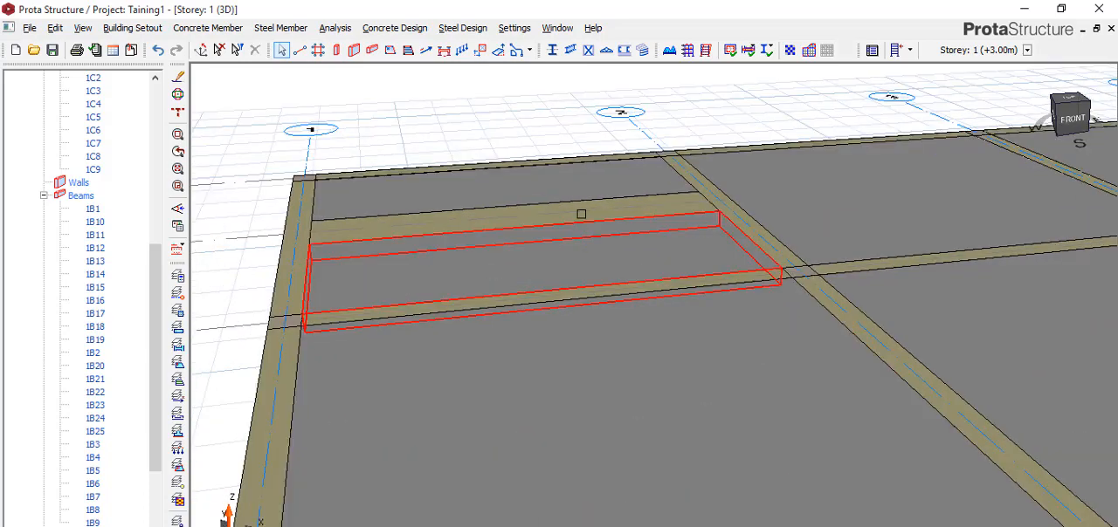
pyautogui.scroll(-3, 503, 242)
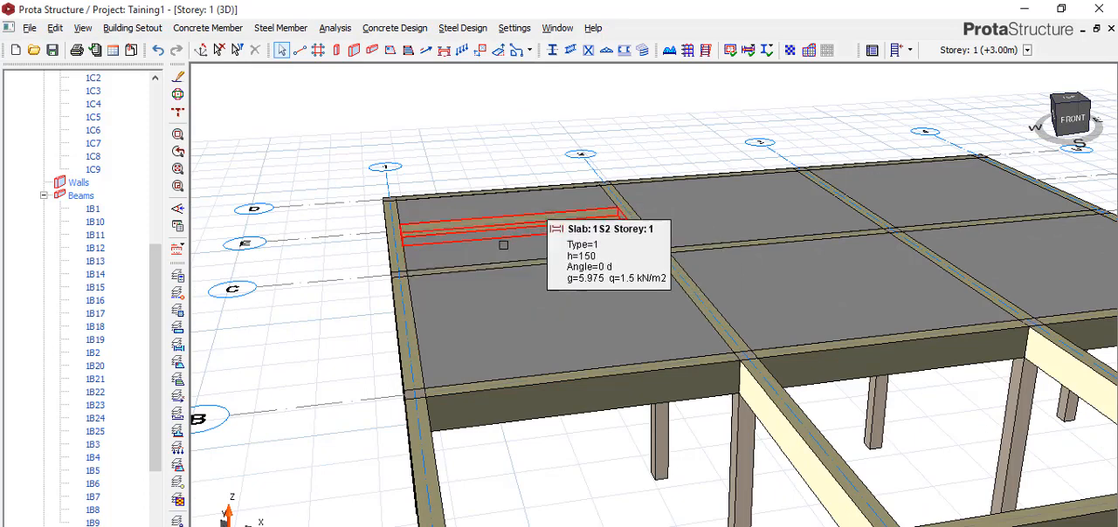
pyautogui.scroll(3, 457, 248)
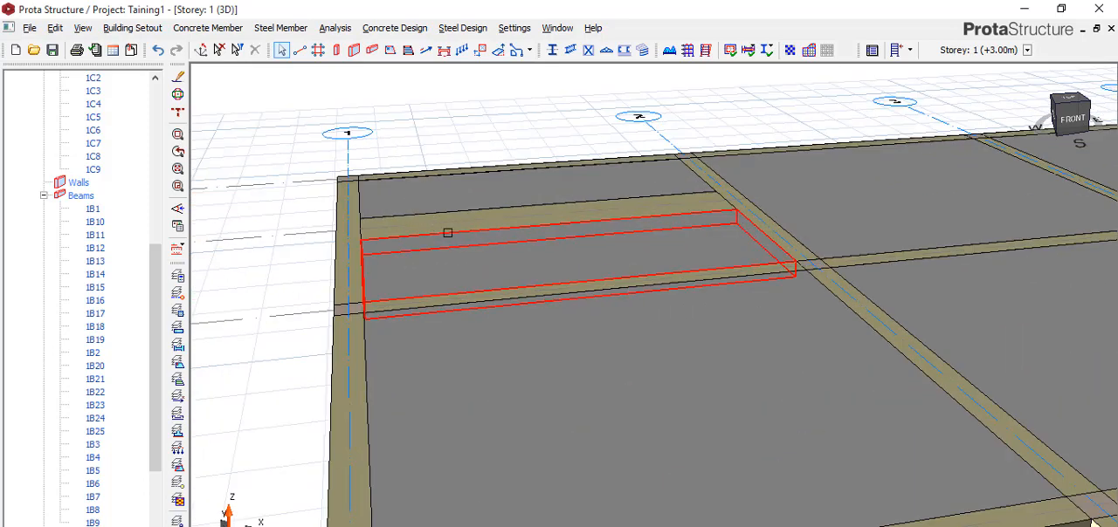
pyautogui.scroll(-3, 494, 249)
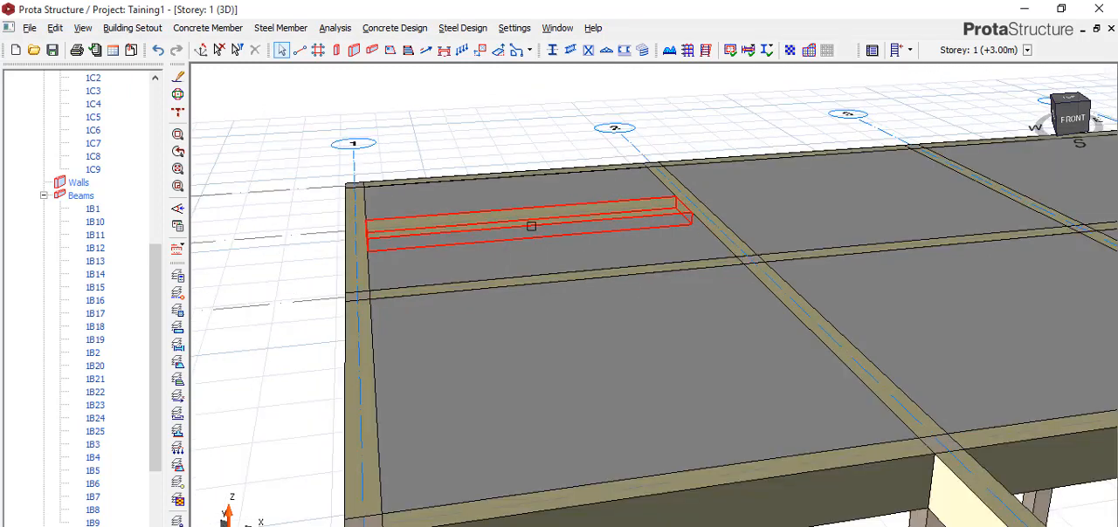
pyautogui.scroll(-3, 530, 227)
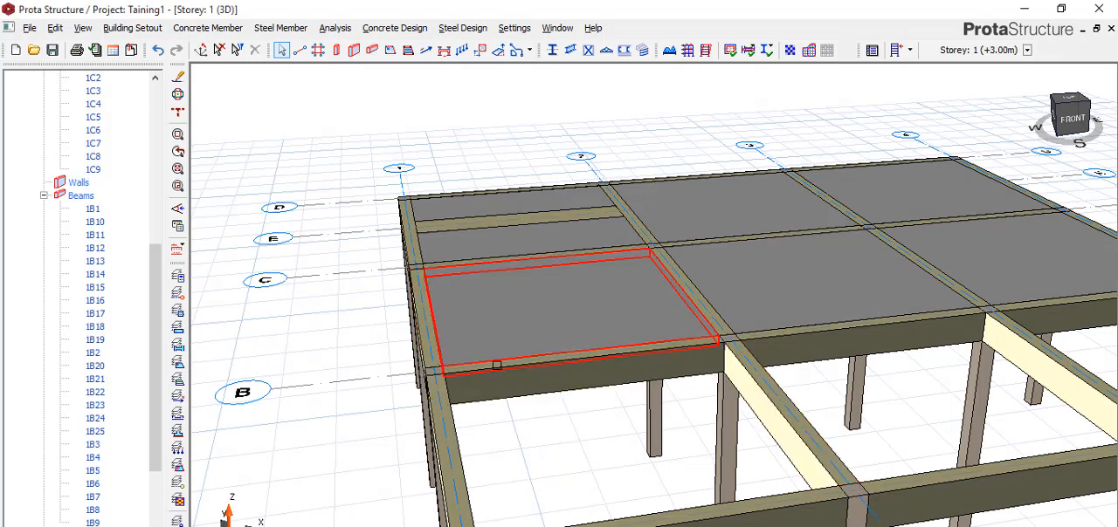
pyautogui.moveTo(652, 416)
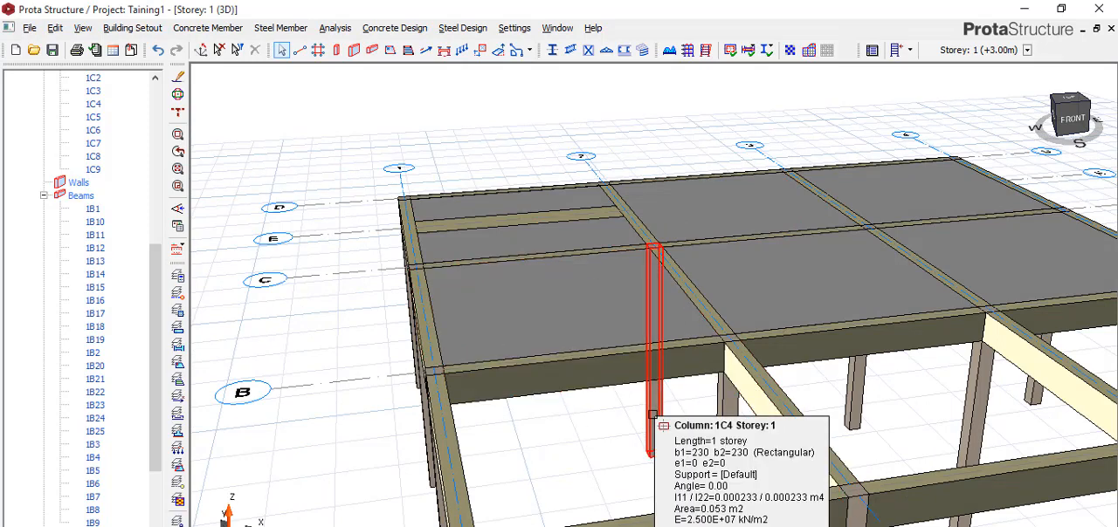